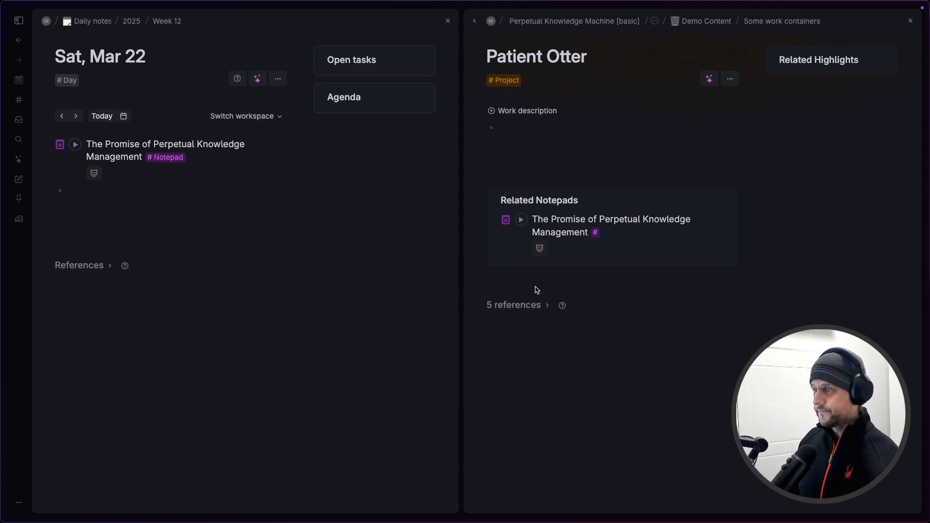
- Narrow the daily note panel to give the Patient Otter project panel most of the width
{"action": "left_click", "coordinate": [462, 243]}
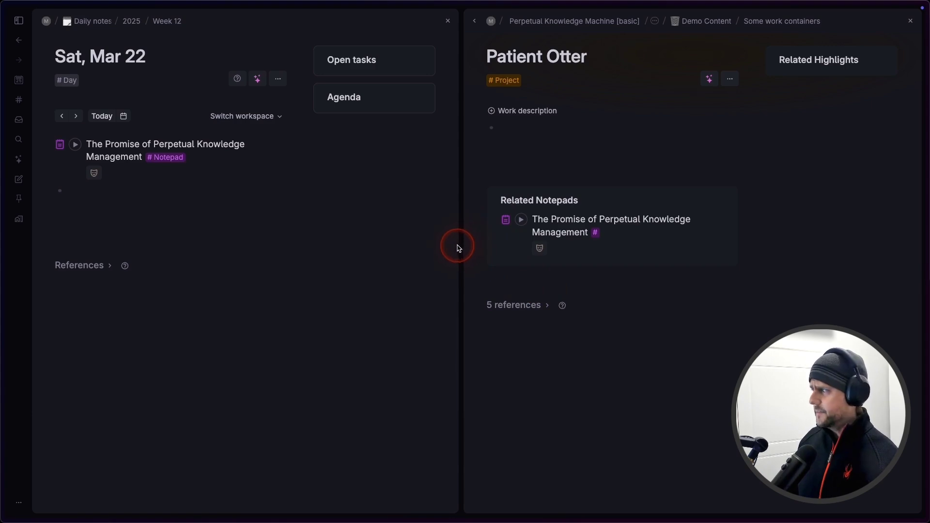
{"action": "left_click_drag", "start_coordinate": [460, 245], "coordinate": [206, 252]}
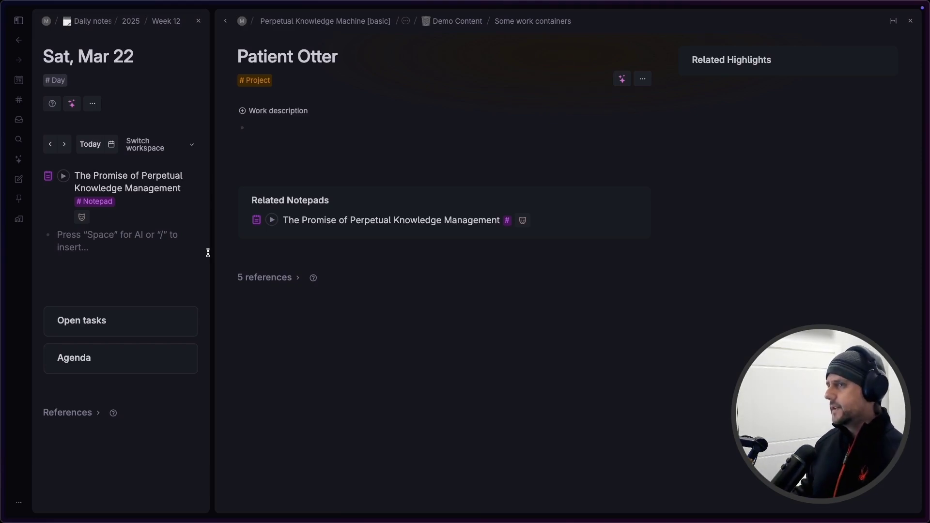
{"action": "left_click", "coordinate": [292, 256]}
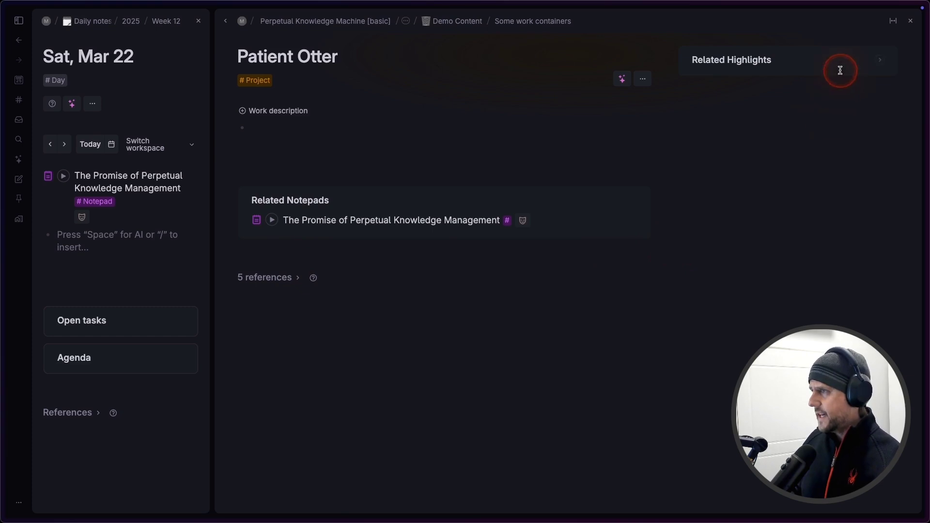
- Expand Related Highlights and place the inquiry about PKM benefits without manual organization into the Patient Otter project's content
{"action": "left_click", "coordinate": [880, 60]}
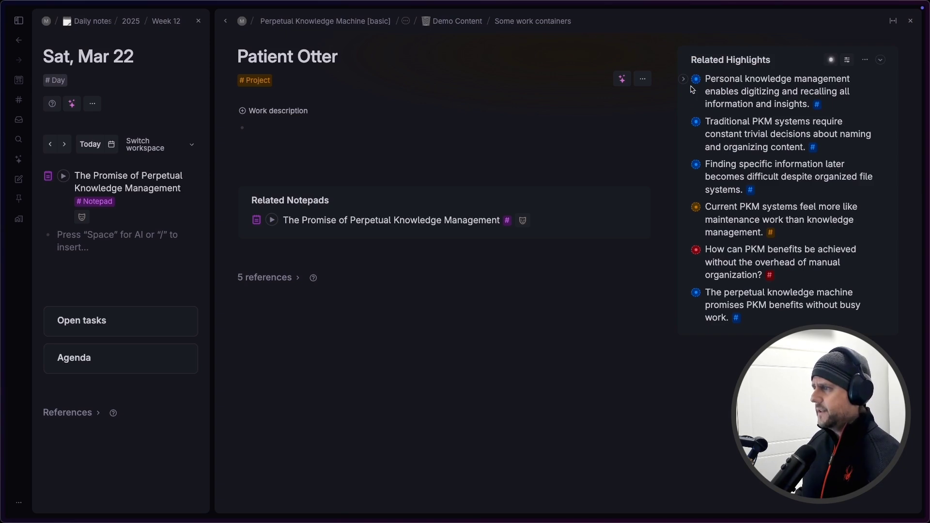
{"action": "left_click", "coordinate": [696, 251]}
{"action": "left_click_drag", "start_coordinate": [696, 251], "coordinate": [281, 133]}
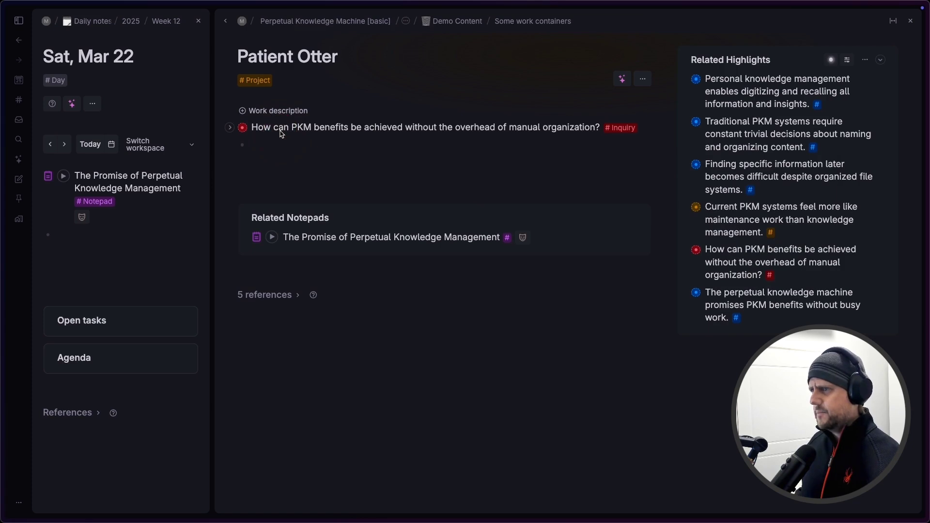
- Replace the word "benefits" with "features" in the inquiry placed in the Patient Otter project
{"action": "left_click", "coordinate": [331, 127]}
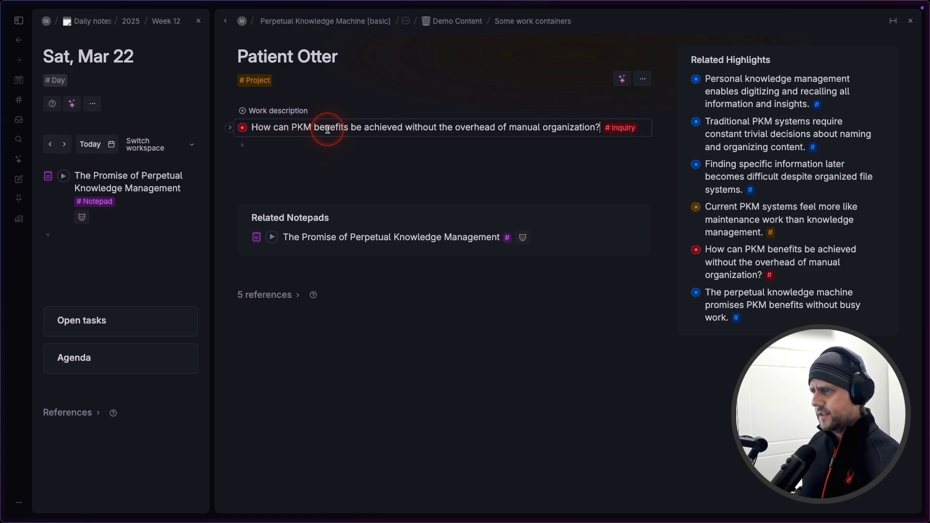
{"action": "double_click", "coordinate": [331, 127]}
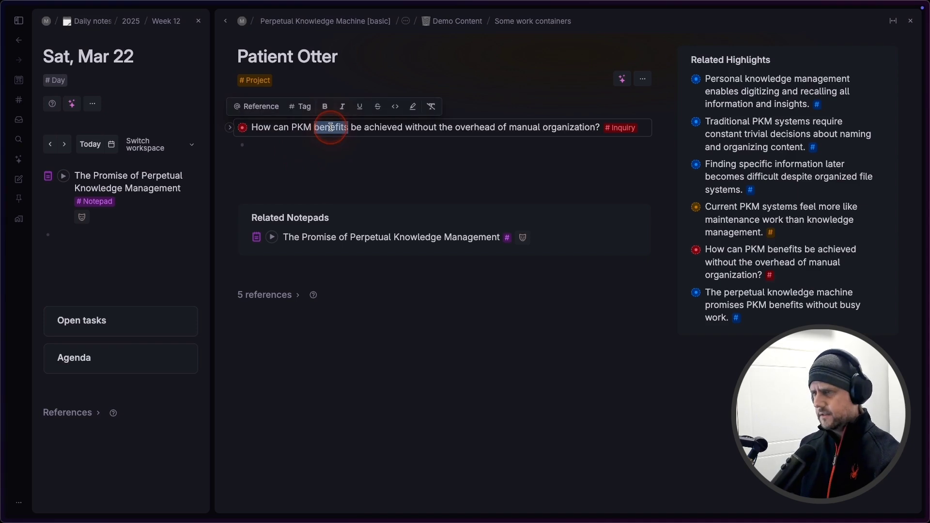
{"action": "type", "text": "features"}
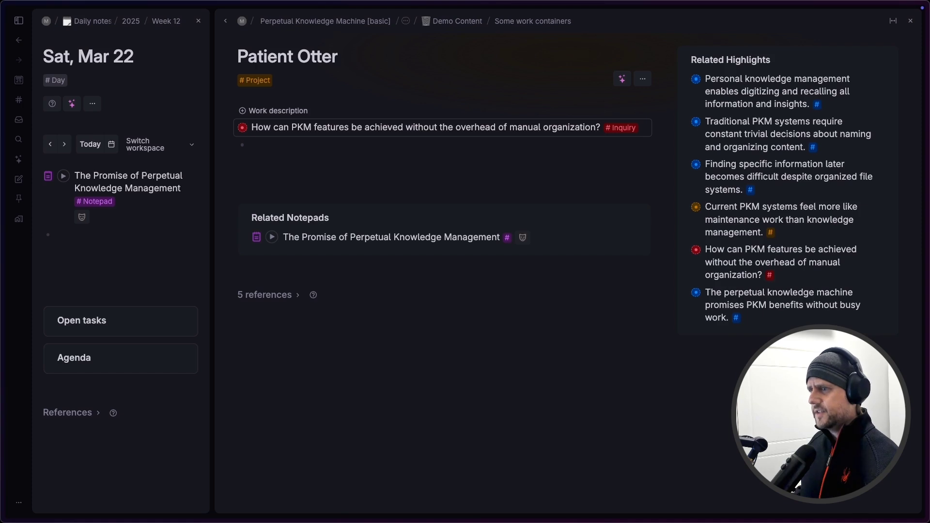
- Expand the inquiry in the project and add the child note "Leave notes here.." beneath its fields
{"action": "left_click", "coordinate": [230, 129]}
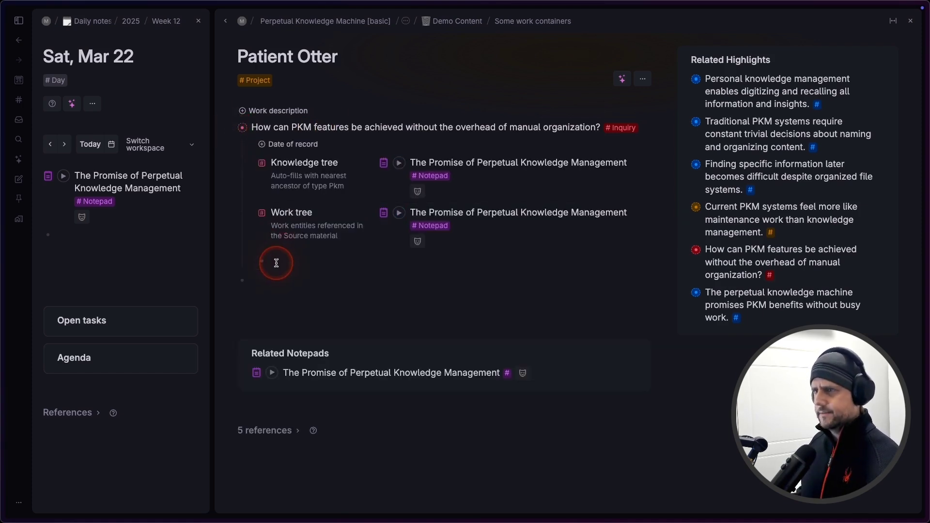
{"action": "type", "text": "Leave note"}
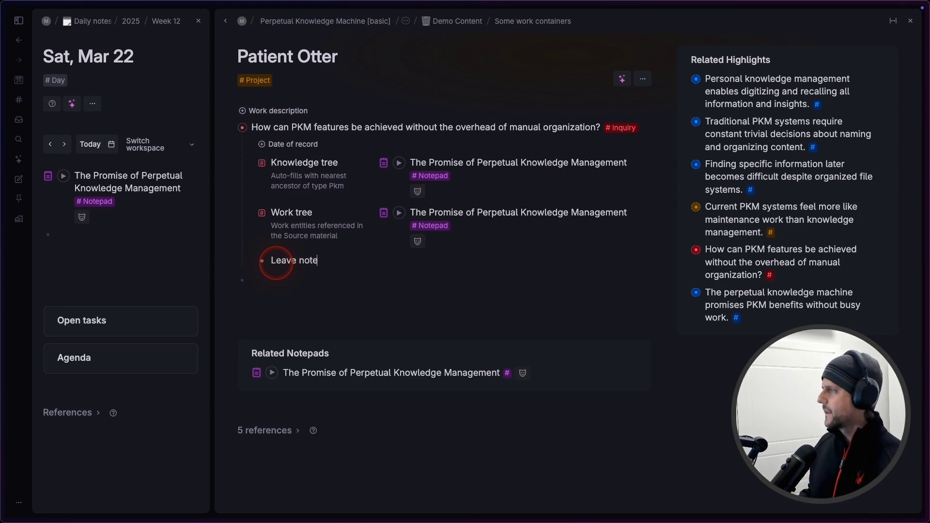
{"action": "type", "text": "s here.."}
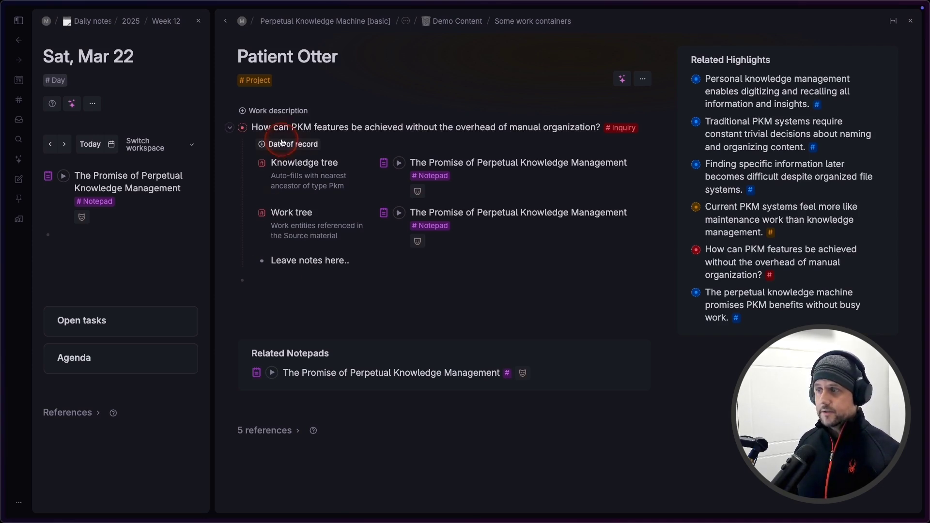
- Reveal the Work description field of the Patient Otter project to view its content
{"action": "left_click", "coordinate": [248, 112]}
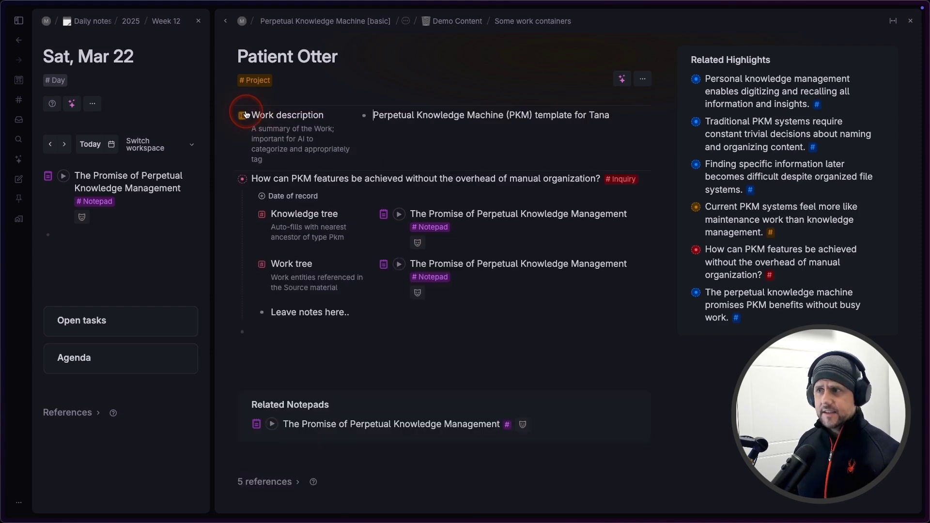
{"action": "left_click", "coordinate": [475, 147]}
{"action": "left_click", "coordinate": [514, 155]}
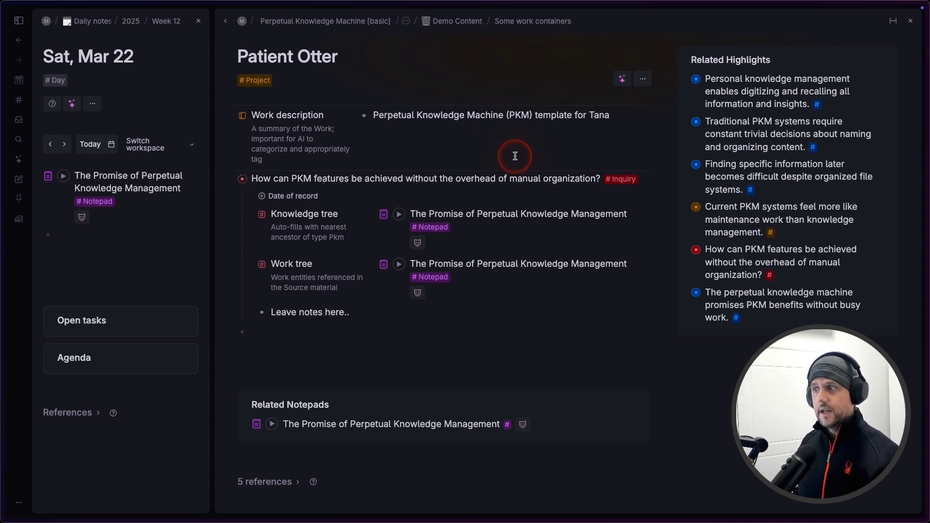
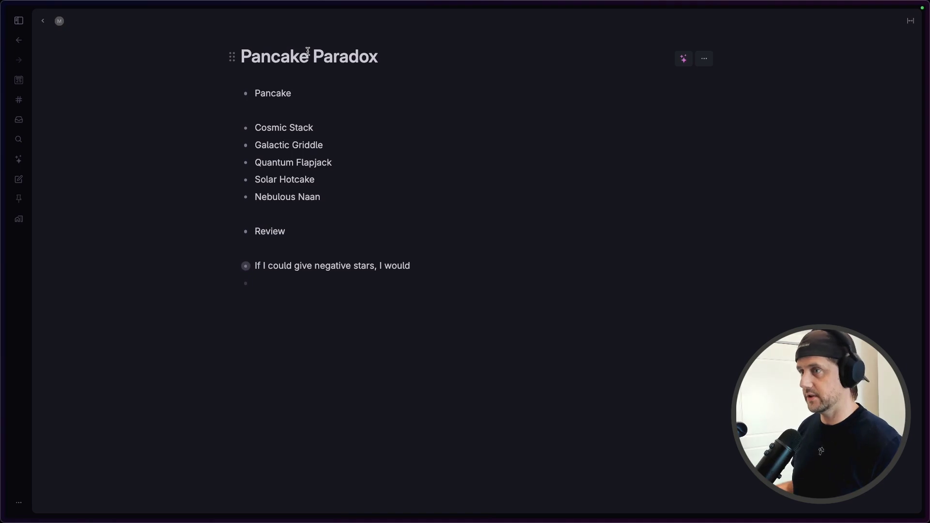
- Convert the Pancake node in Pancake Paradox to a supertag
{"action": "key", "text": "super+k"}
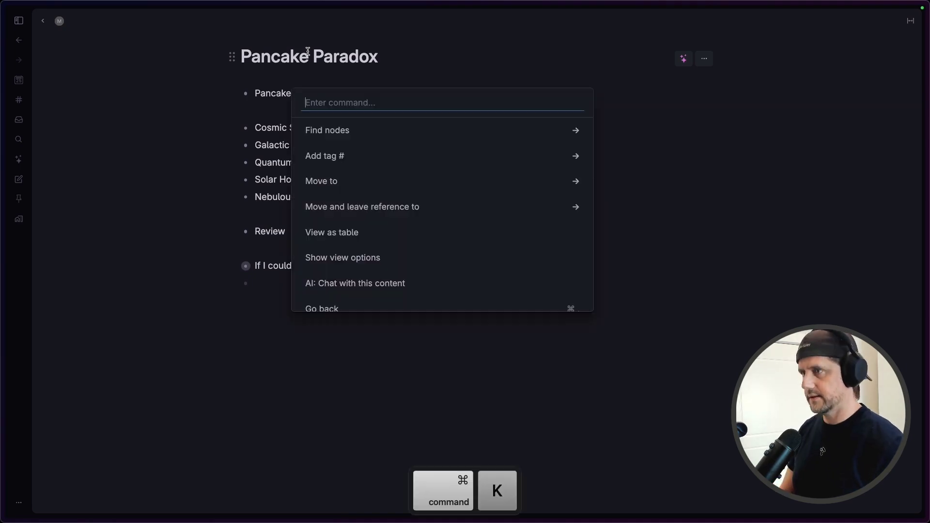
{"action": "type", "text": "conver"}
{"action": "key", "text": "Down"}
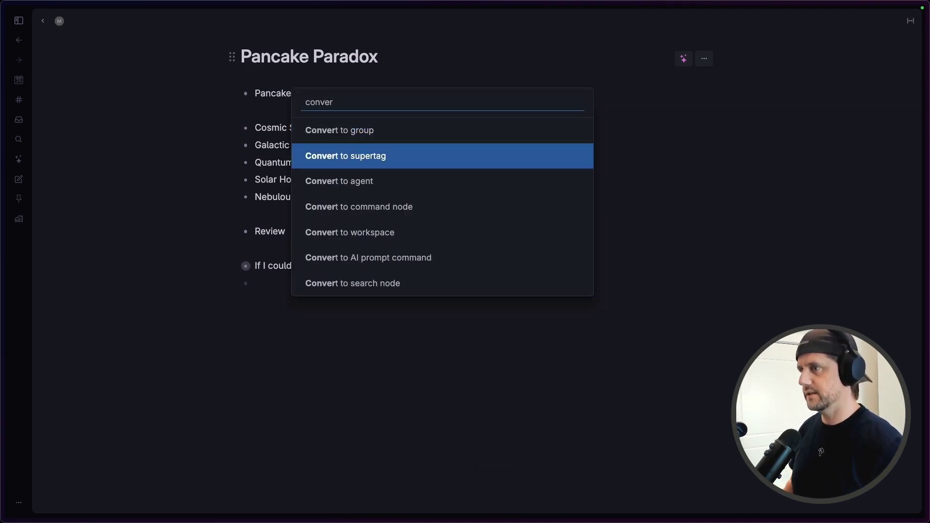
{"action": "key", "text": "Return"}
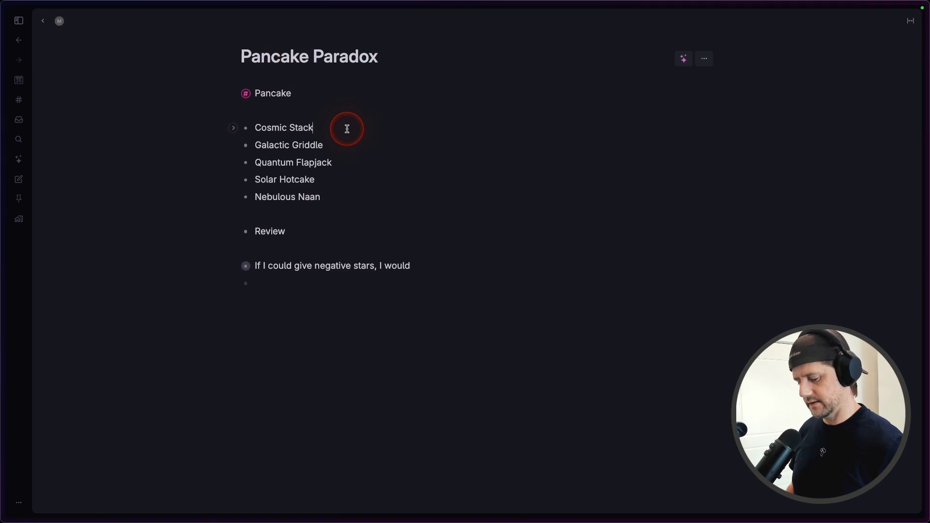
- Tag the five nodes from Cosmic Stack to Nebulous Naan with the Pancake supertag
{"action": "key", "text": "shift+Down"}
{"action": "key", "text": "shift+Down"}
{"action": "key", "text": "shift+Down"}
{"action": "key", "text": "shift+Down"}
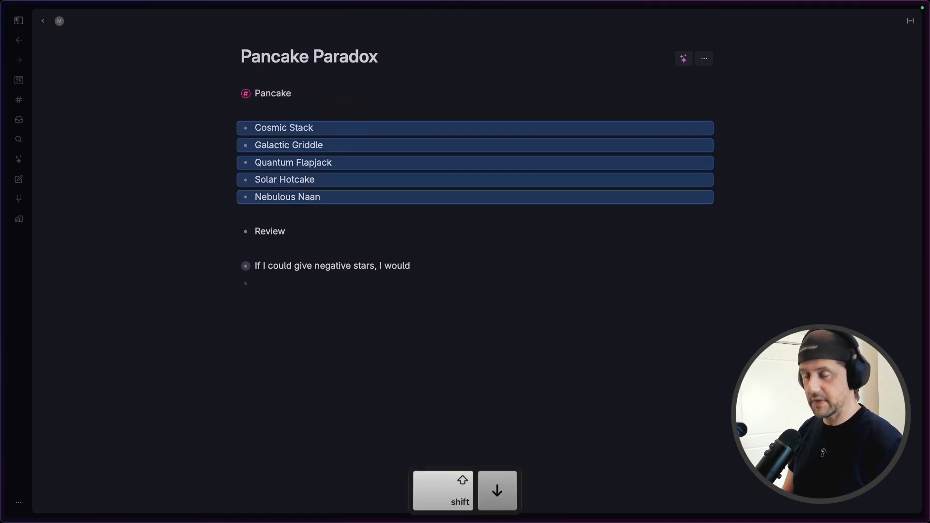
{"action": "key", "text": "shift+3"}
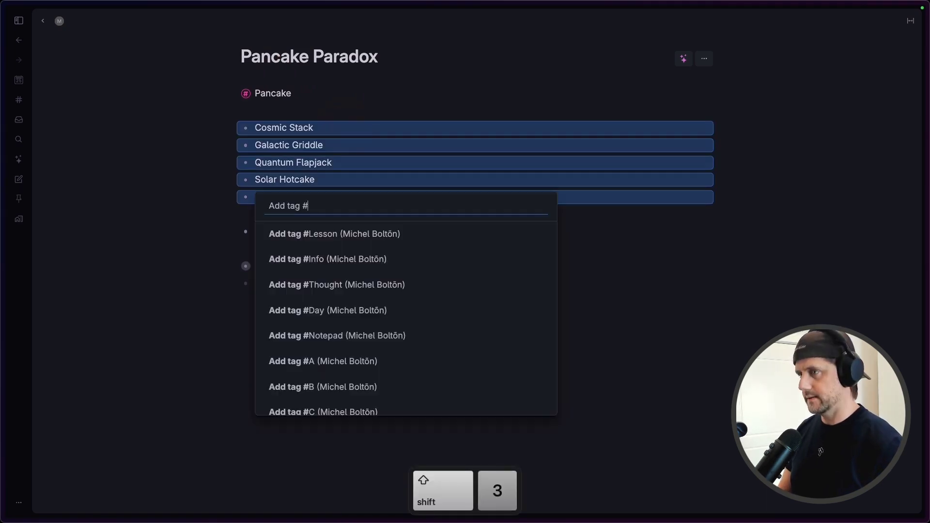
{"action": "type", "text": "pan"}
{"action": "key", "text": "Return"}
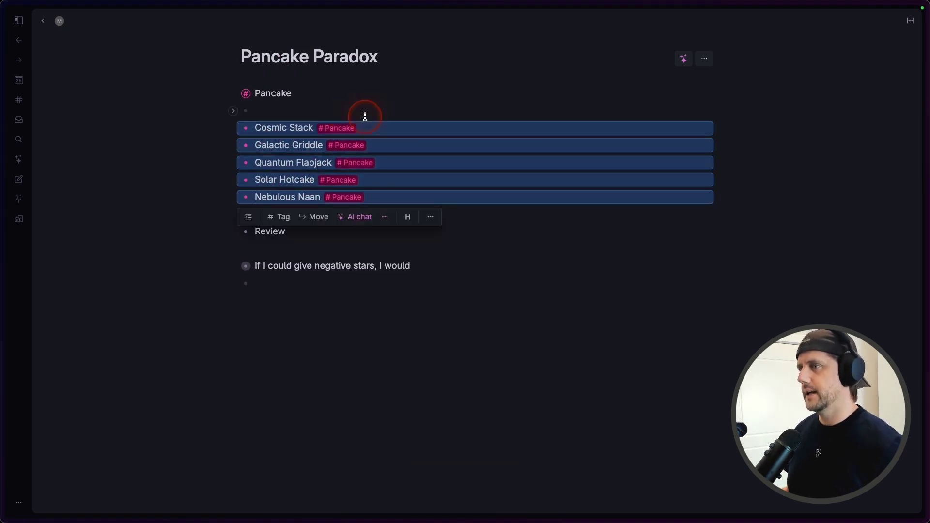
{"action": "left_click", "coordinate": [428, 103]}
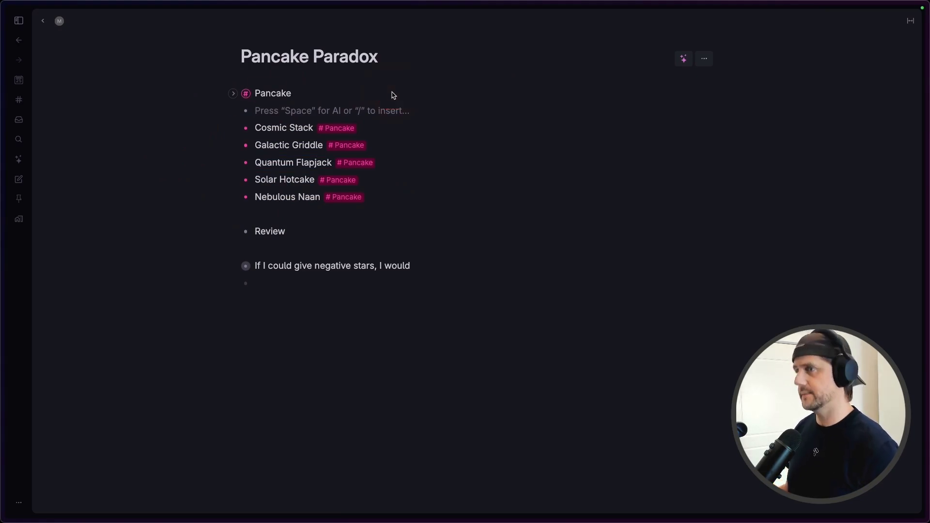
- Configure the Pancake supertag's content template to extend from Worksource and close the configuration
{"action": "right_click", "coordinate": [245, 93]}
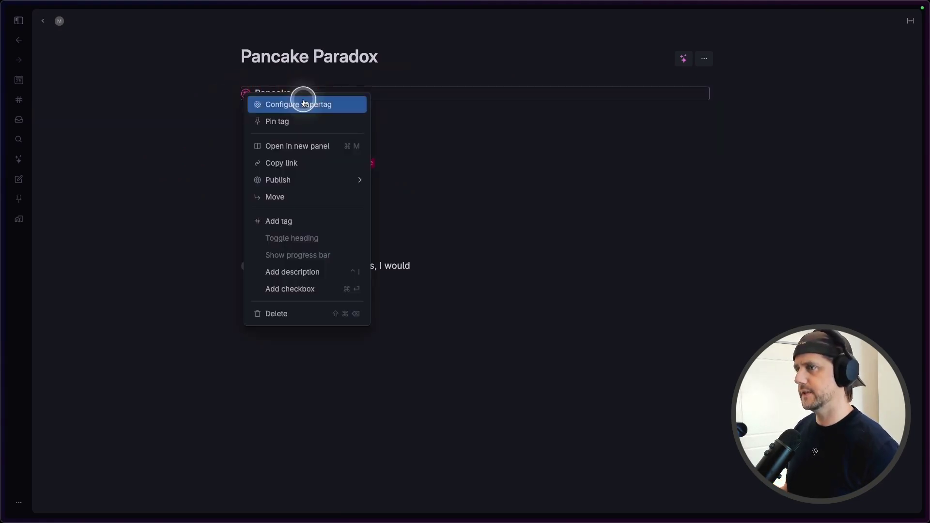
{"action": "left_click", "coordinate": [303, 103]}
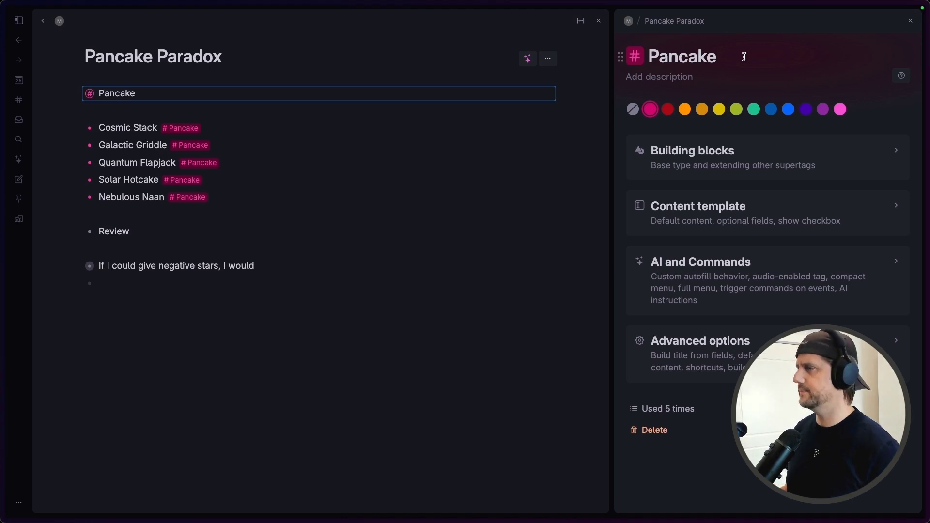
{"action": "left_click", "coordinate": [727, 214]}
{"action": "left_click", "coordinate": [862, 262]}
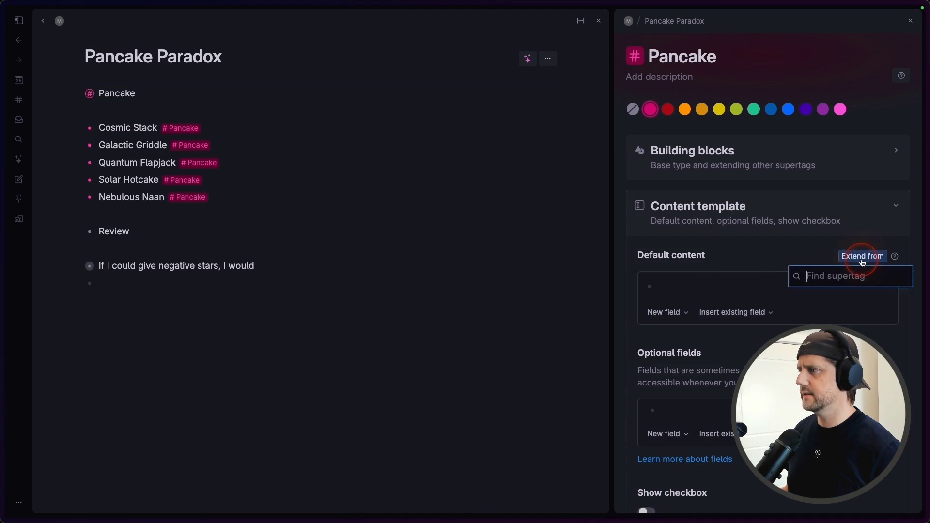
{"action": "type", "text": "work"}
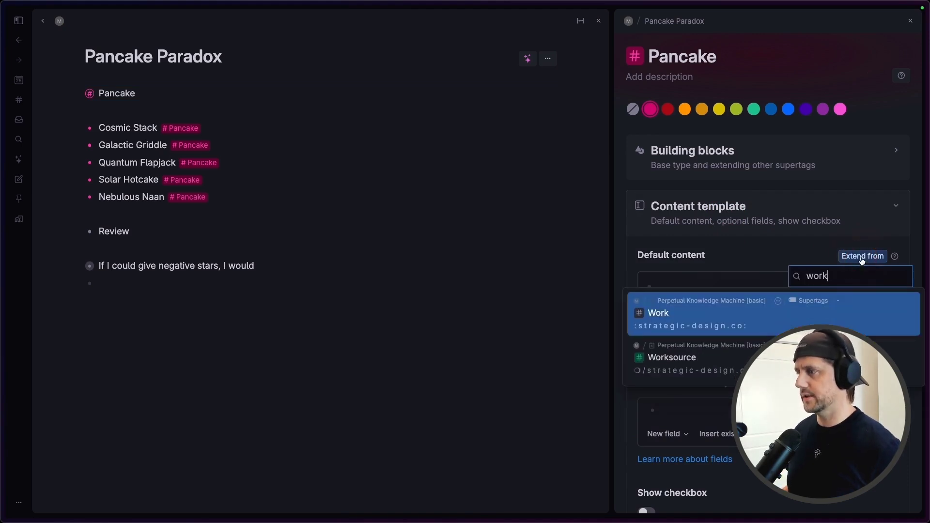
{"action": "left_click", "coordinate": [734, 372]}
{"action": "left_click", "coordinate": [739, 363]}
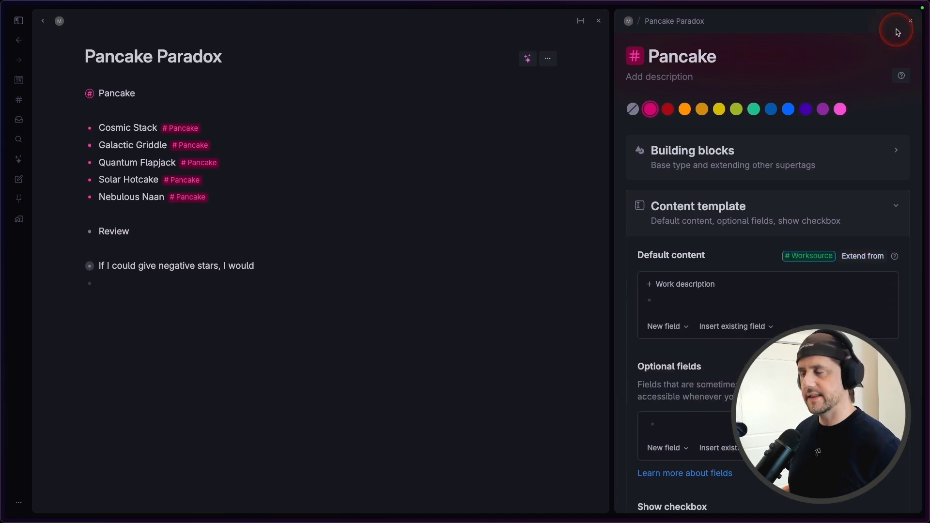
{"action": "left_click", "coordinate": [911, 21]}
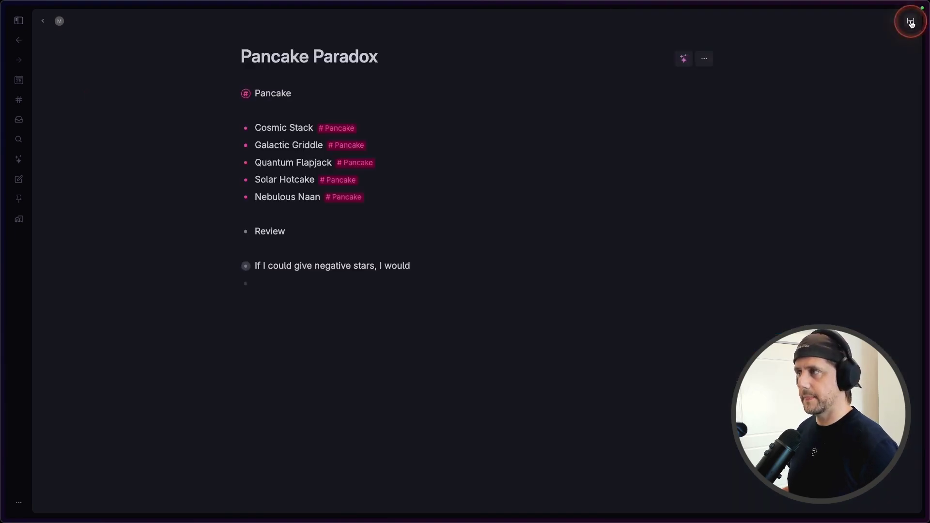
{"action": "left_click", "coordinate": [633, 109]}
{"action": "left_click", "coordinate": [245, 94]}
{"action": "left_click", "coordinate": [329, 210]}
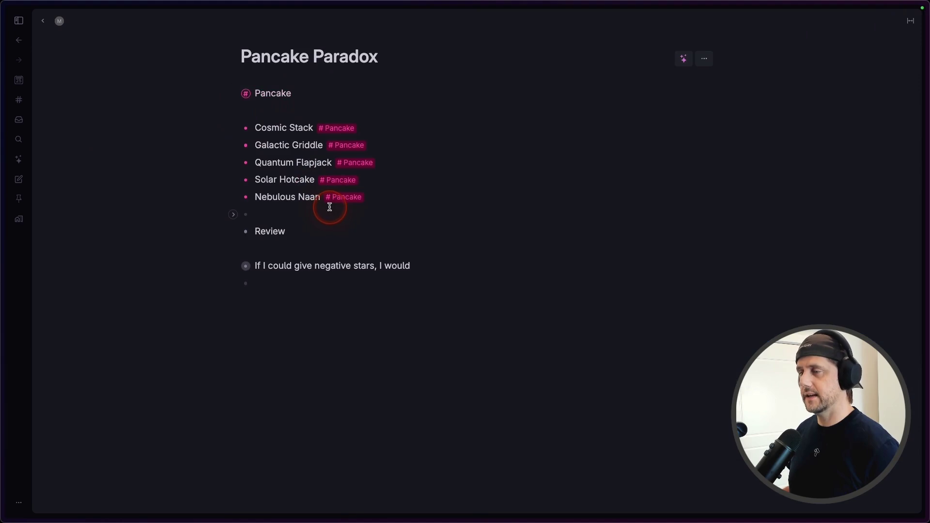
- Expand the Cosmic Stack node to check for the inherited Work description field, and collapse it again
{"action": "left_click", "coordinate": [245, 131]}
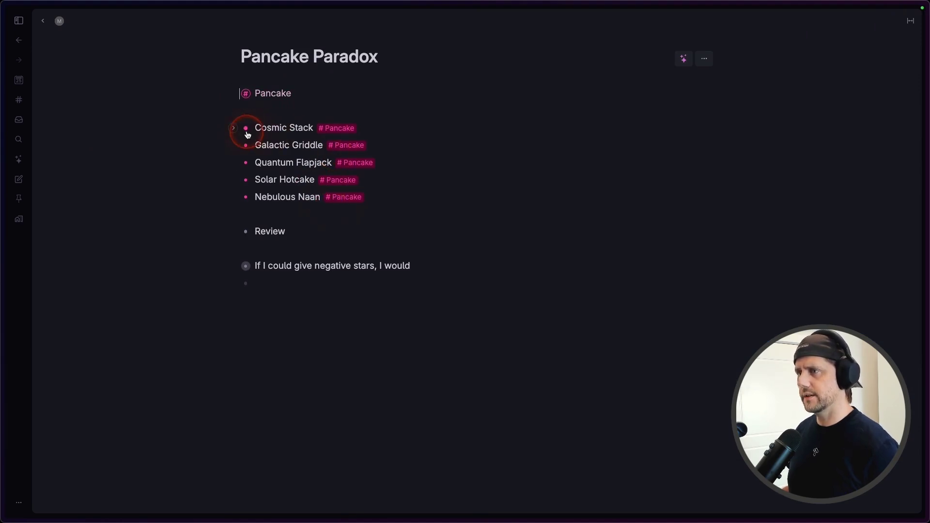
{"action": "left_click", "coordinate": [233, 129]}
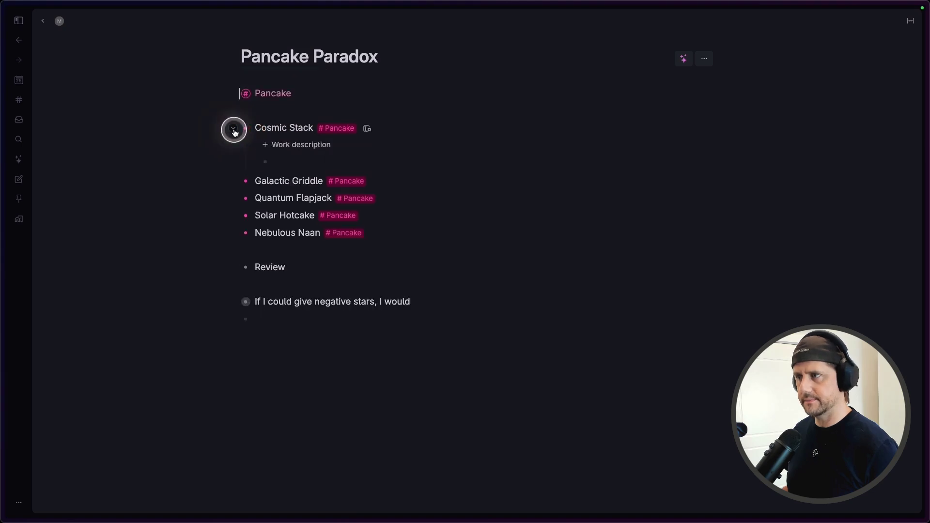
{"action": "left_click", "coordinate": [306, 145]}
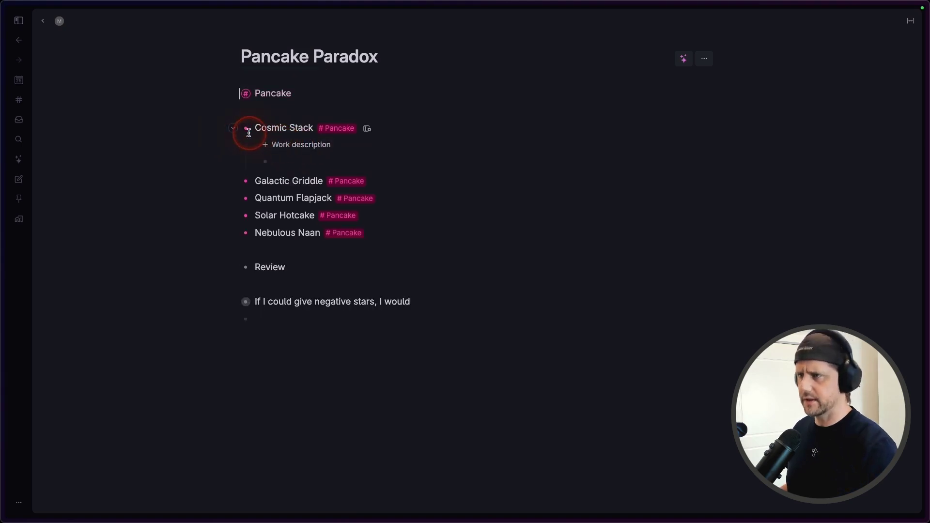
{"action": "left_click", "coordinate": [232, 129]}
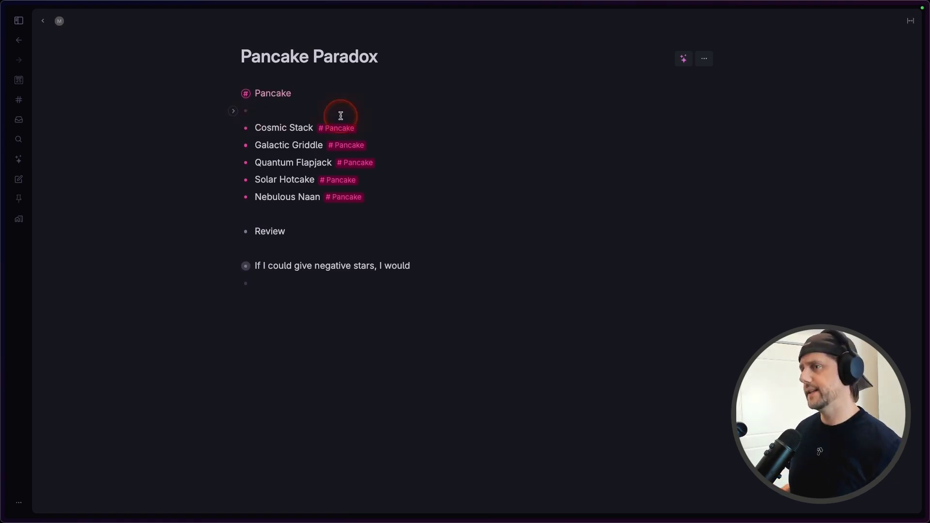
{"action": "left_click", "coordinate": [390, 218]}
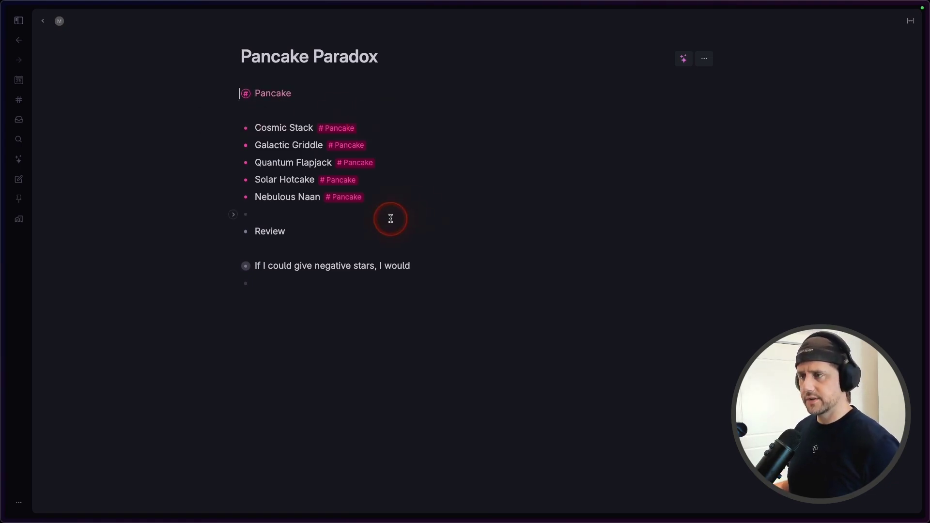
{"action": "left_click", "coordinate": [460, 233]}
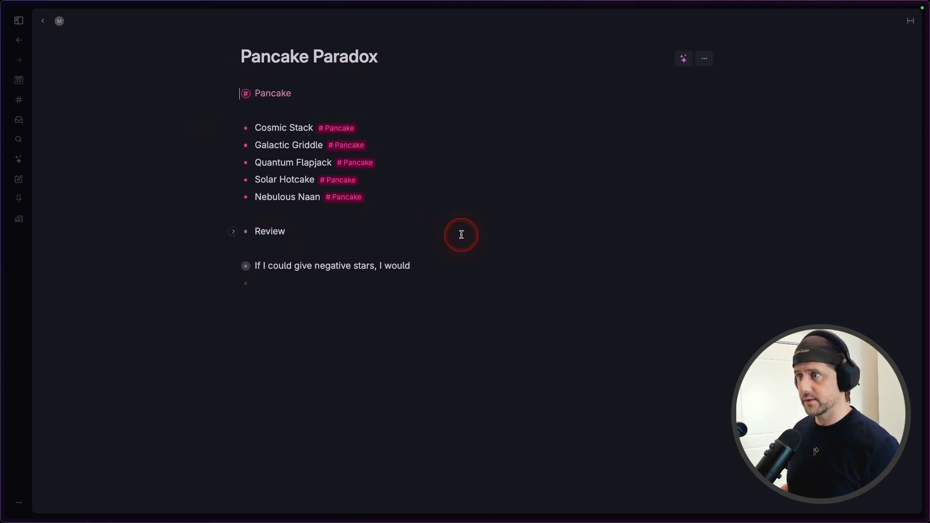
{"action": "left_click", "coordinate": [390, 226]}
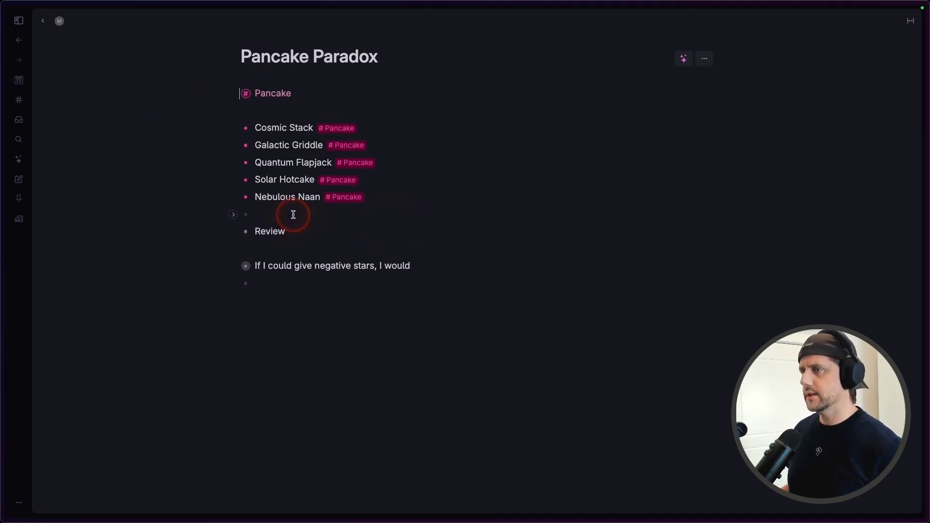
{"action": "left_click", "coordinate": [312, 232]}
{"action": "type", "text": "#"}
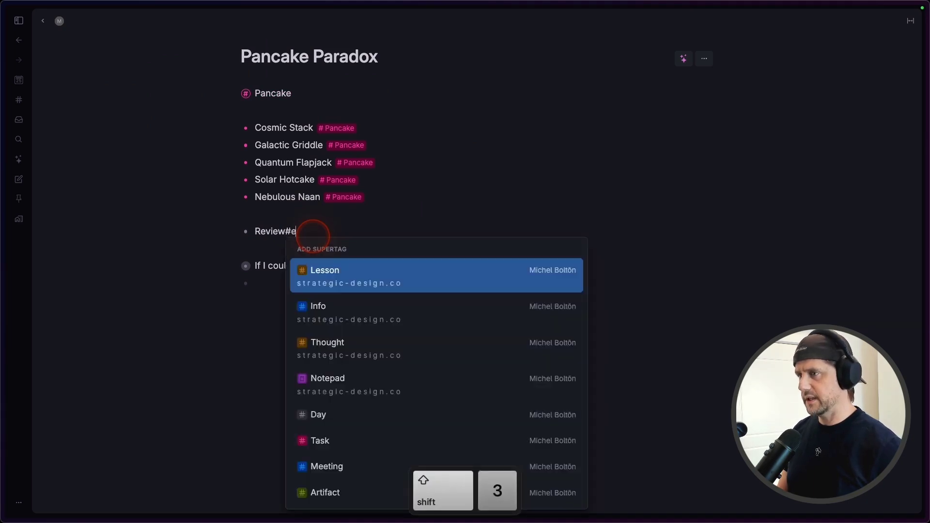
{"action": "type", "text": "e"}
{"action": "key", "text": "Return"}
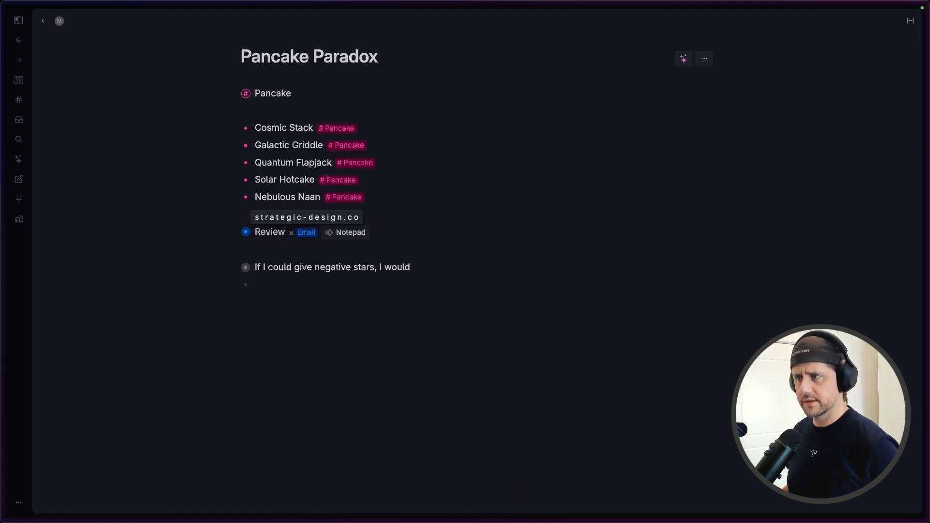
{"action": "left_click", "coordinate": [331, 232]}
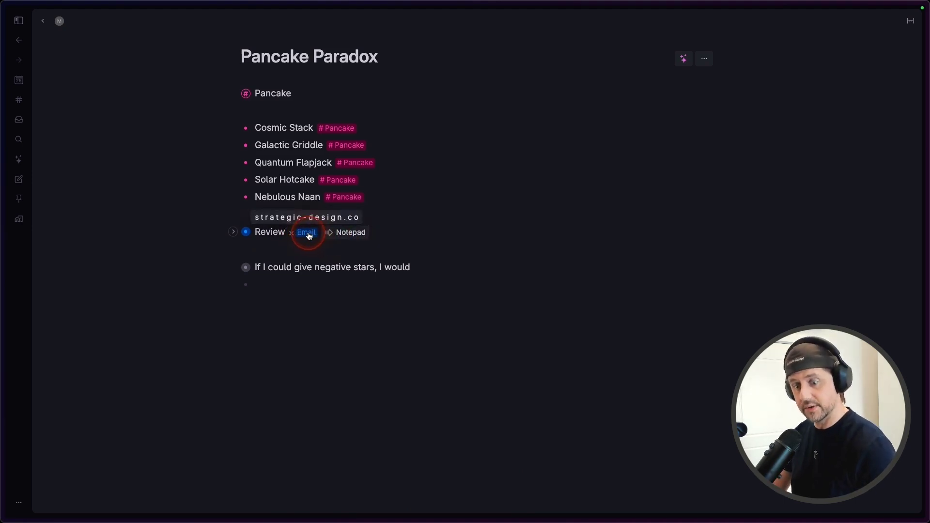
{"action": "key", "text": "super+z"}
{"action": "left_click", "coordinate": [364, 230]}
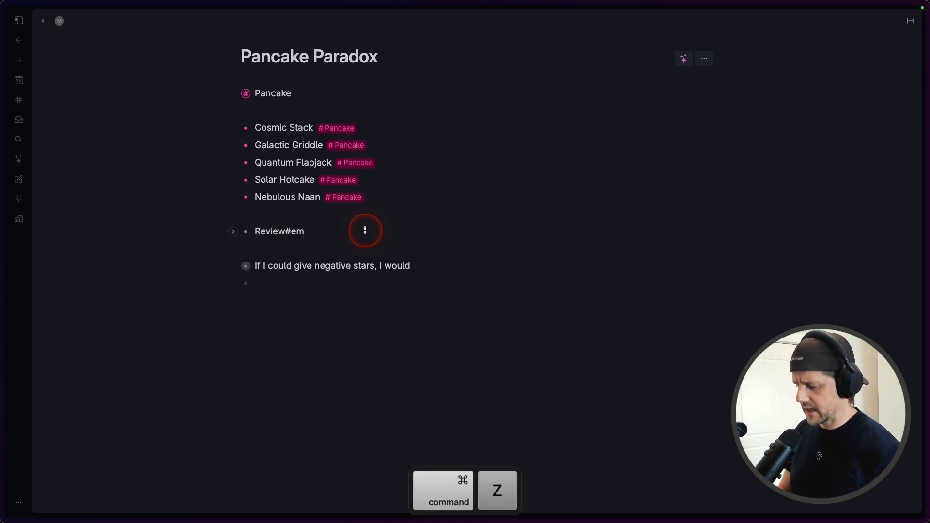
{"action": "key", "text": "BackSpace"}
{"action": "key", "text": "BackSpace"}
{"action": "key", "text": "BackSpace"}
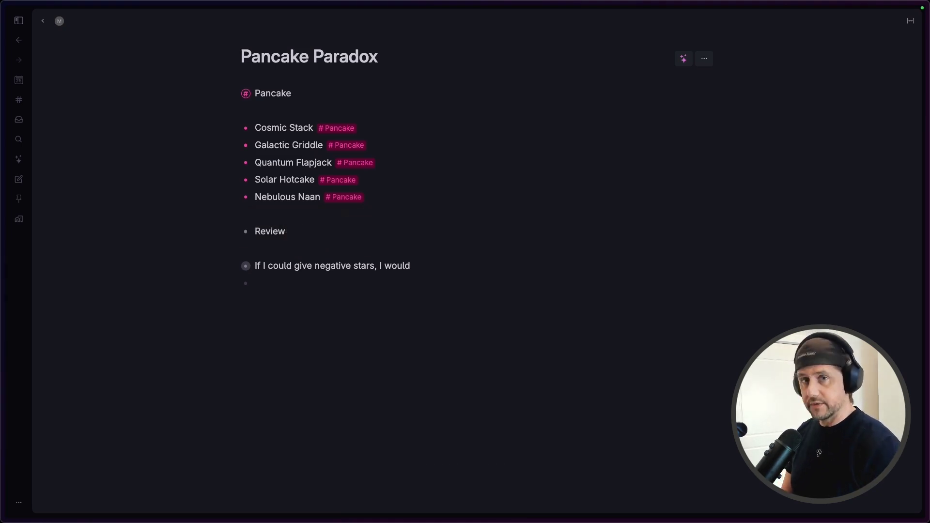
- Convert the Review node in Pancake Paradox to a supertag
{"action": "key", "text": "super+k"}
{"action": "type", "text": "convert"}
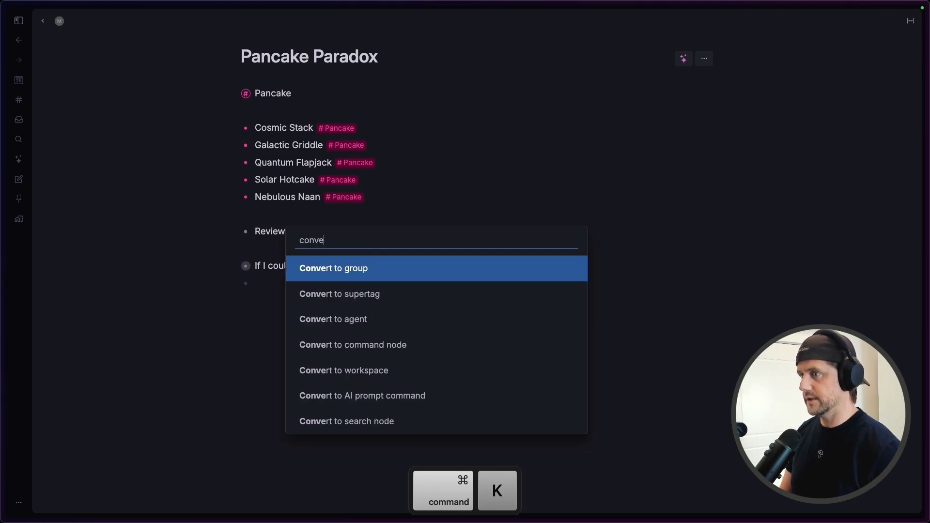
{"action": "key", "text": "Down"}
{"action": "key", "text": "Return"}
- Configure the Review supertag's content template to extend from Notesource and close the configuration
{"action": "left_click", "coordinate": [244, 231]}
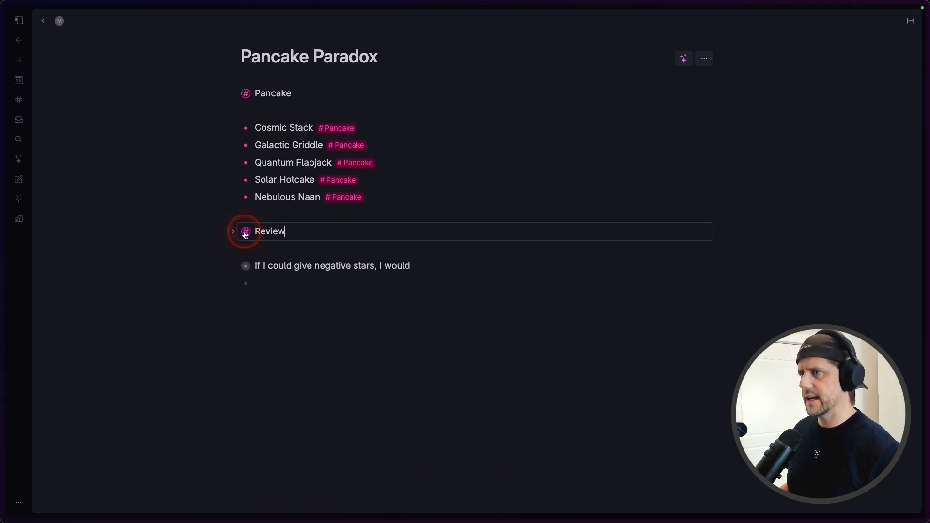
{"action": "left_click", "coordinate": [312, 245]}
{"action": "left_click", "coordinate": [768, 202]}
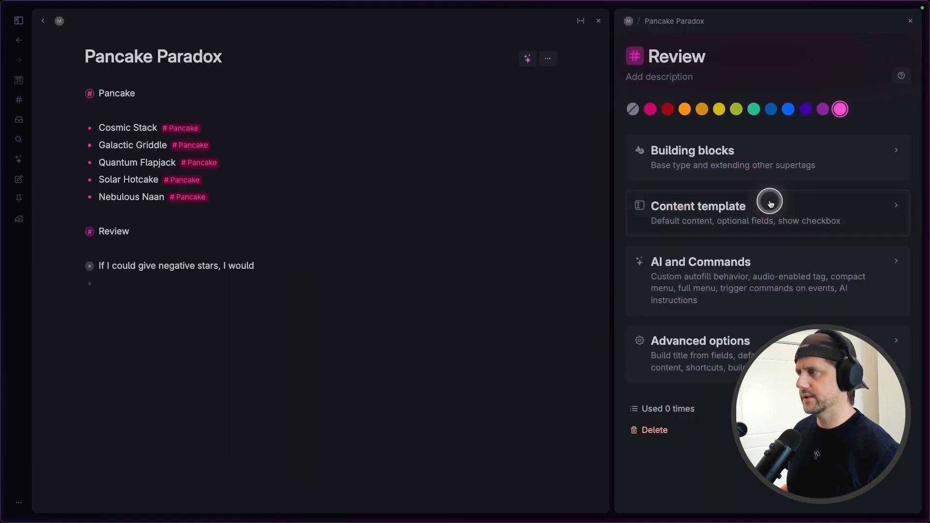
{"action": "left_click", "coordinate": [848, 261]}
{"action": "type", "text": "note"}
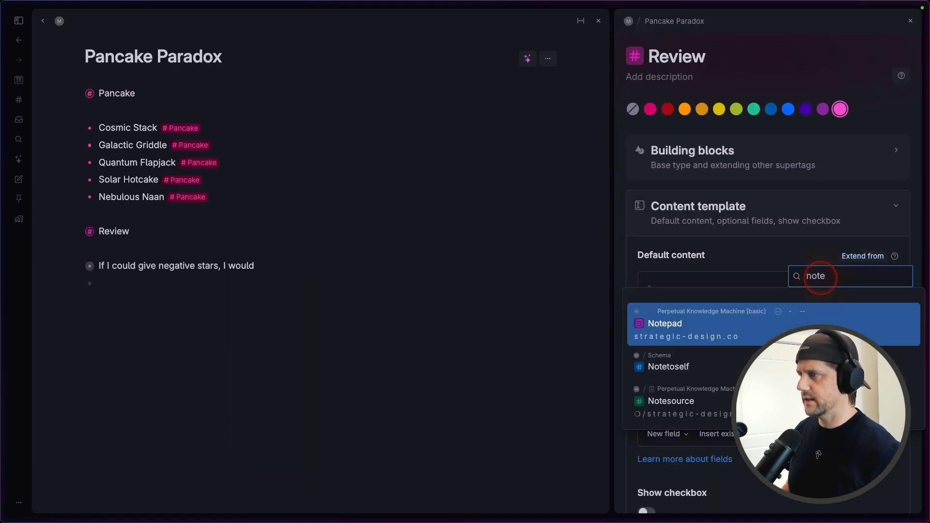
{"action": "left_click", "coordinate": [716, 408]}
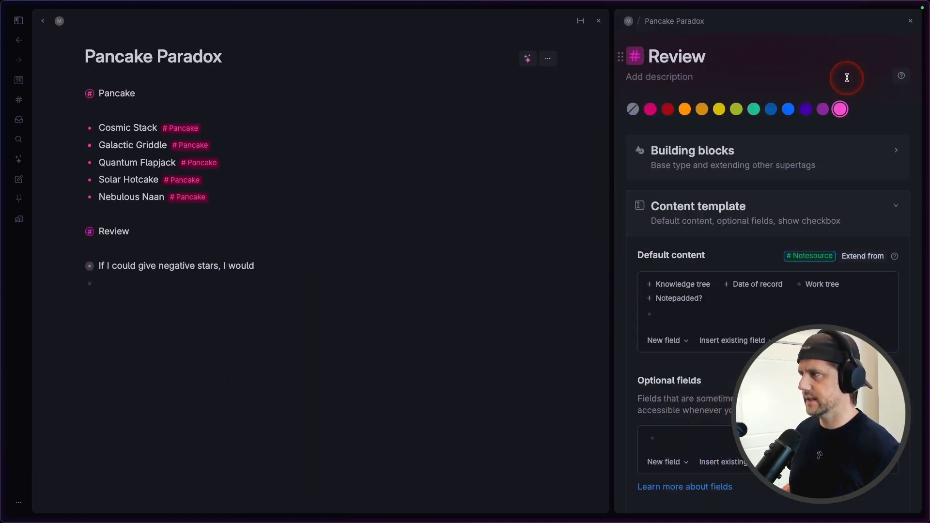
{"action": "left_click", "coordinate": [909, 20]}
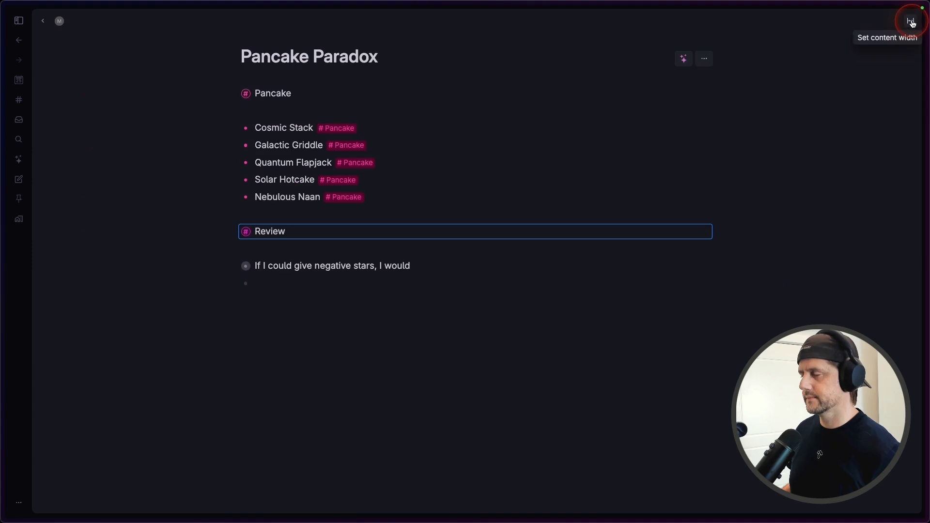
- Read the text under the "If I could give negative stars, I would" node and tag the node with the Review supertag
{"action": "left_click", "coordinate": [232, 268]}
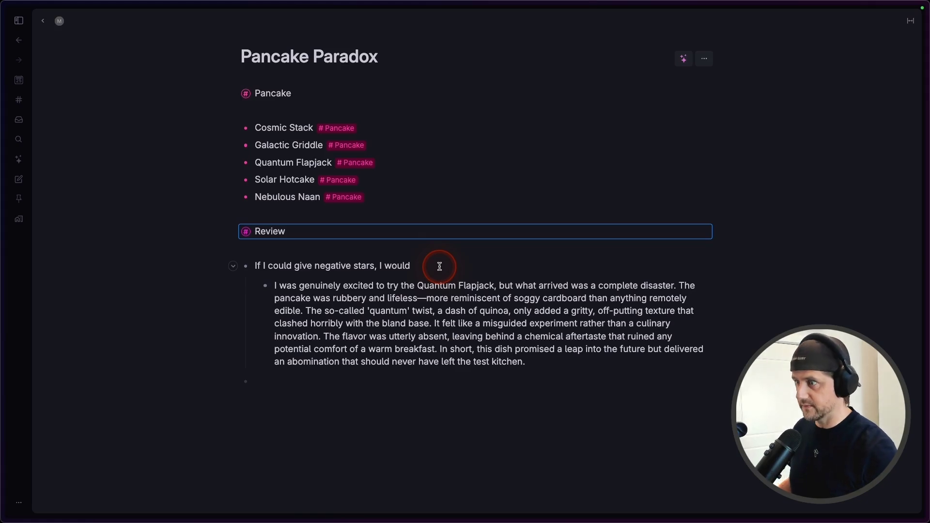
{"action": "left_click", "coordinate": [233, 266]}
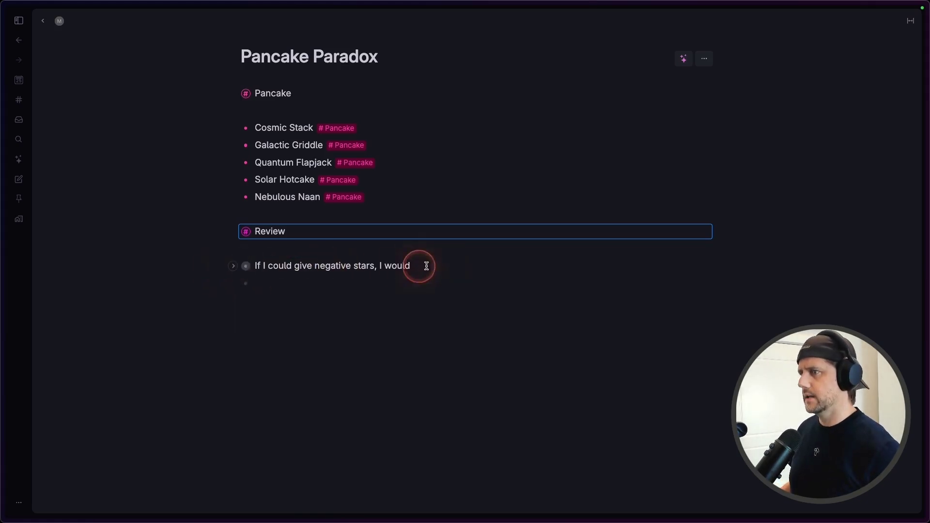
{"action": "left_click", "coordinate": [465, 266]}
{"action": "left_click", "coordinate": [465, 266]}
{"action": "type", "text": "#"}
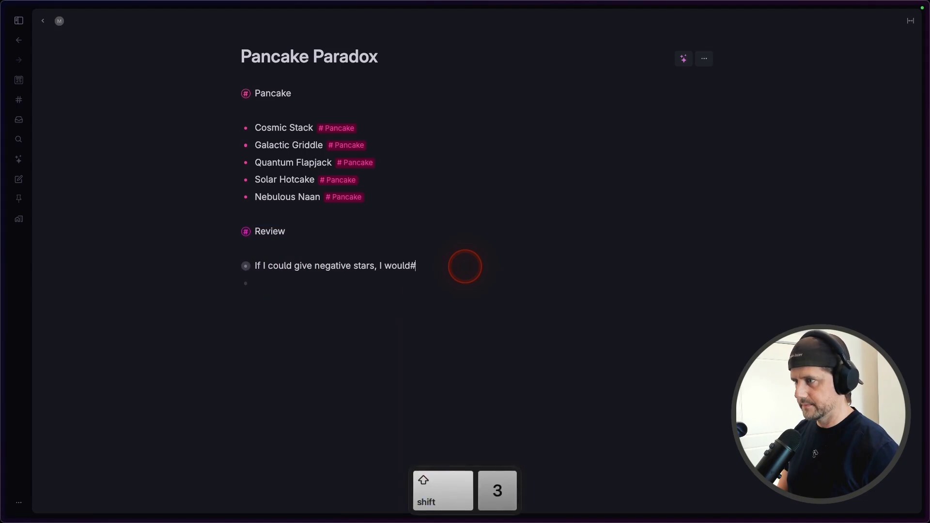
{"action": "type", "text": "Review"}
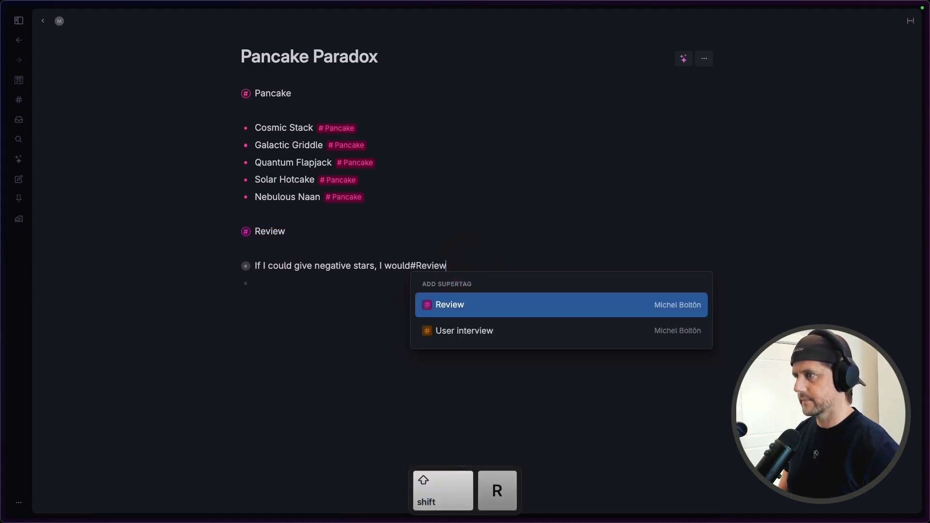
{"action": "key", "text": "Return"}
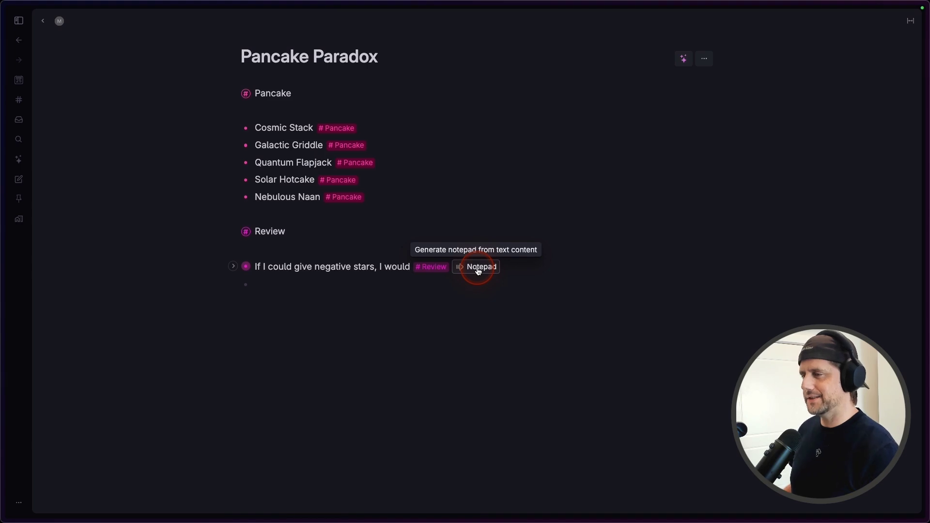
{"action": "left_click", "coordinate": [479, 271]}
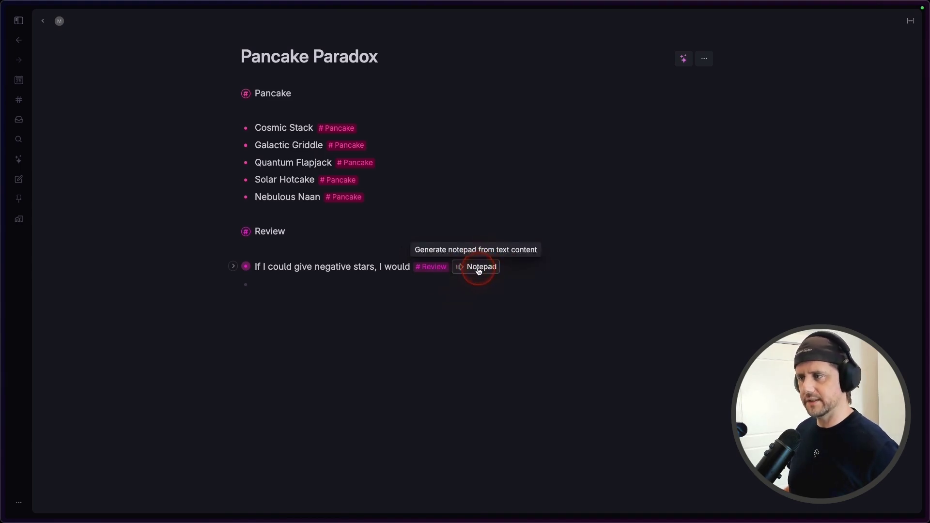
- Remove the Notesource extension from the Review supertag's content template
{"action": "right_click", "coordinate": [245, 232]}
{"action": "left_click", "coordinate": [296, 244]}
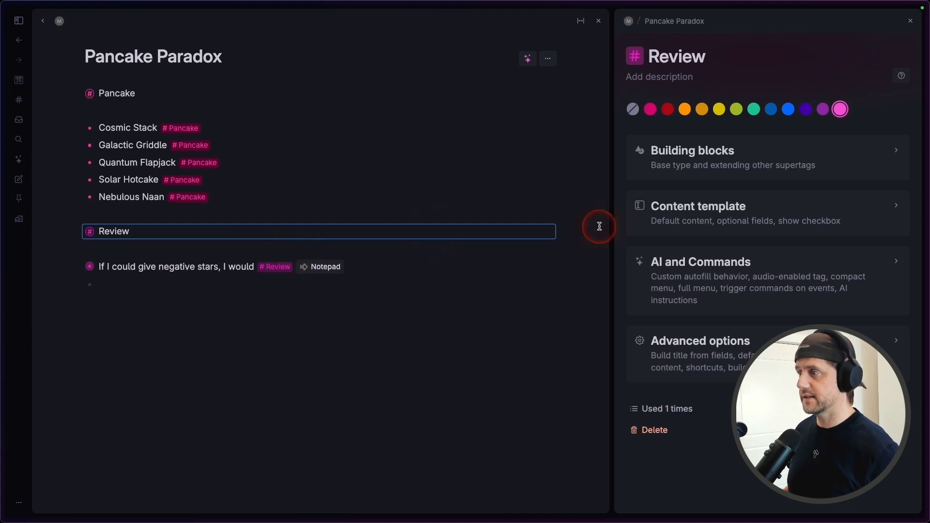
{"action": "left_click", "coordinate": [731, 218]}
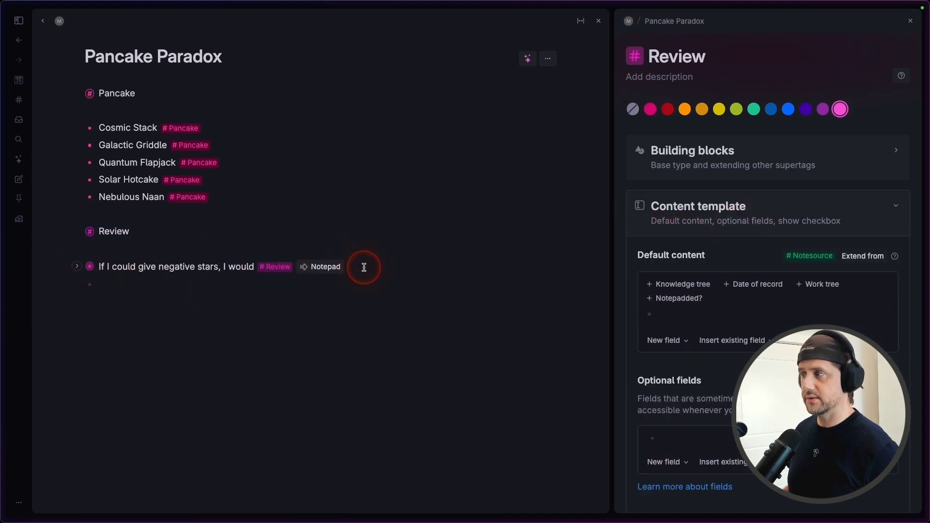
{"action": "left_click", "coordinate": [788, 255]}
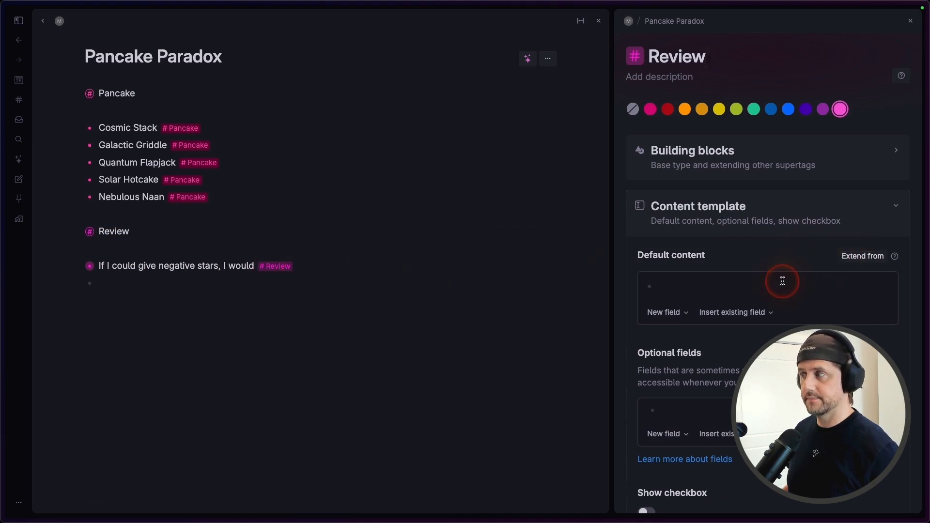
- Extend the Review supertag's content template from Notesource again and close the configuration
{"action": "left_click", "coordinate": [862, 256]}
{"action": "type", "text": "not"}
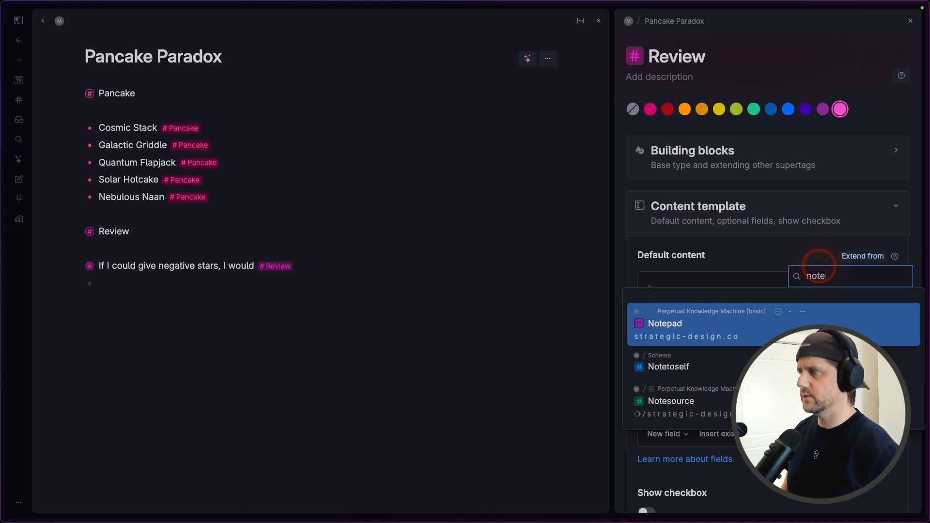
{"action": "type", "text": "e"}
{"action": "key", "text": "Down"}
{"action": "key", "text": "Down"}
{"action": "key", "text": "Return"}
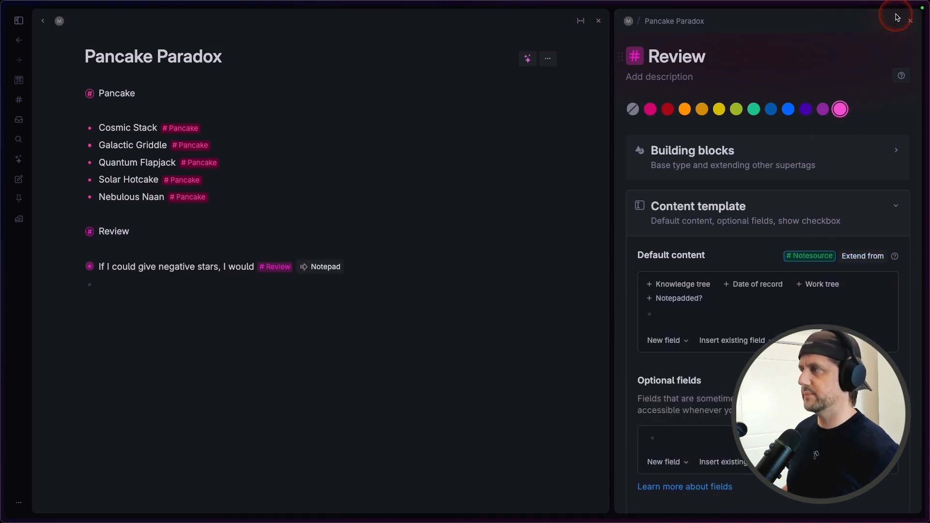
{"action": "left_click", "coordinate": [909, 20]}
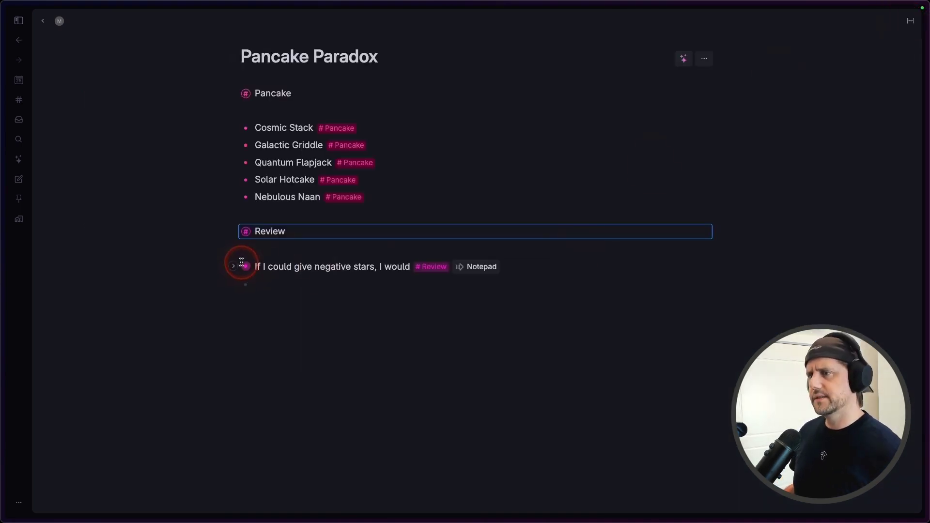
- Expand the "If I could give negative stars, I would" node to check its inherited fields, and collapse it again
{"action": "left_click", "coordinate": [233, 265]}
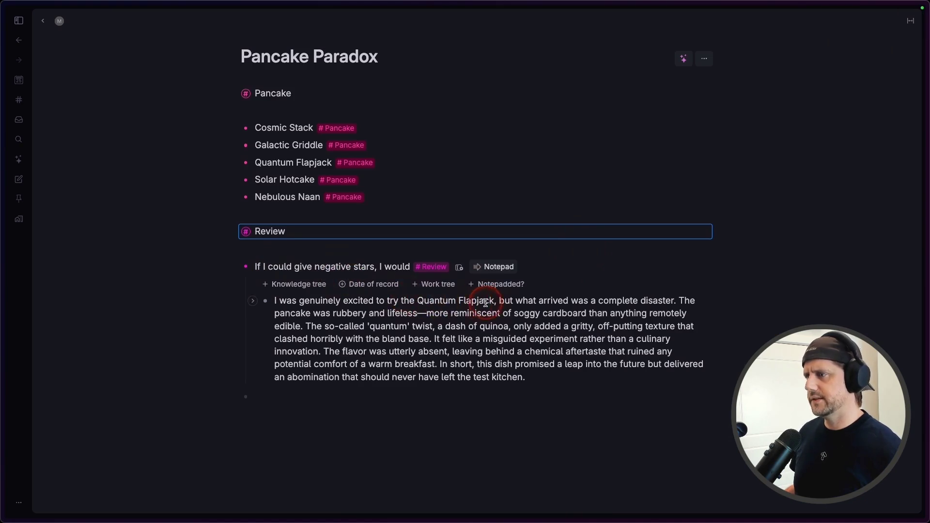
{"action": "left_click", "coordinate": [234, 267]}
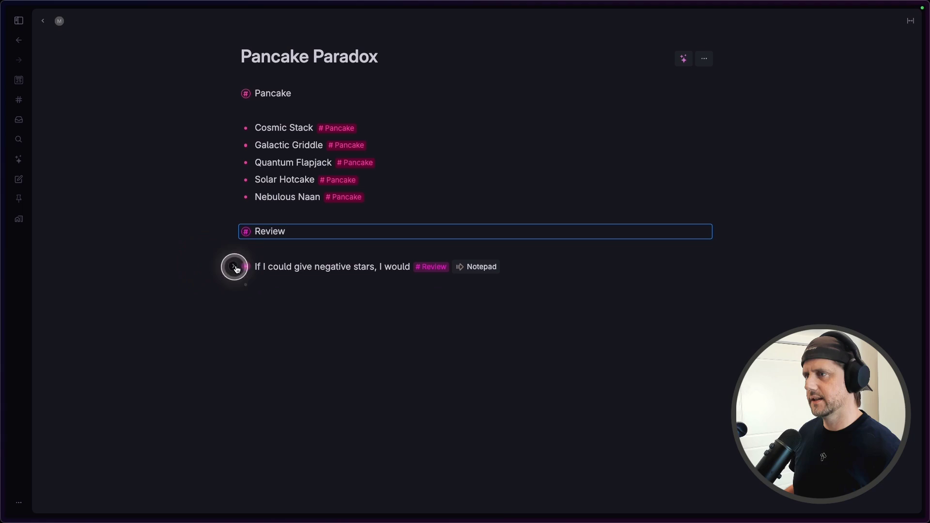
- Open Quantum Flapjack in a new panel, dismiss its field suggestions, and widen the panel to show Related Highlights and Related Notepads
{"action": "right_click", "coordinate": [245, 162]}
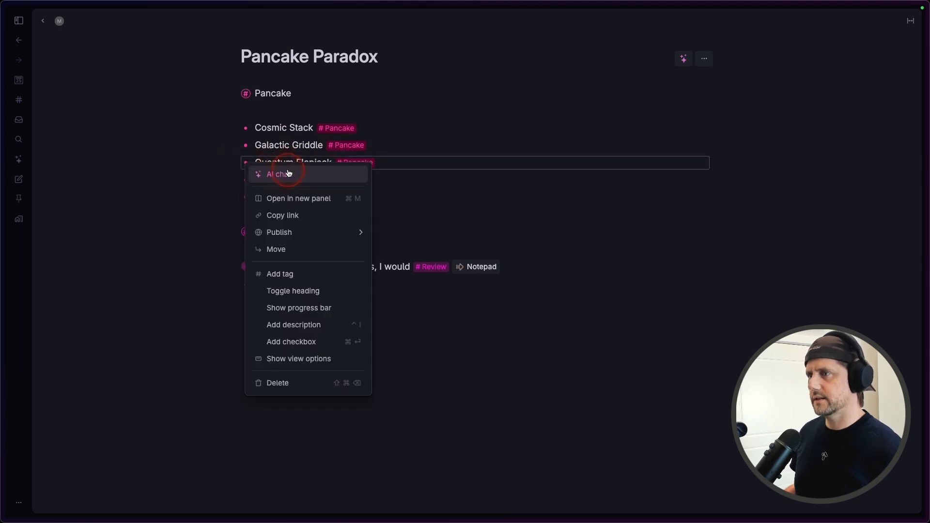
{"action": "left_click", "coordinate": [310, 198]}
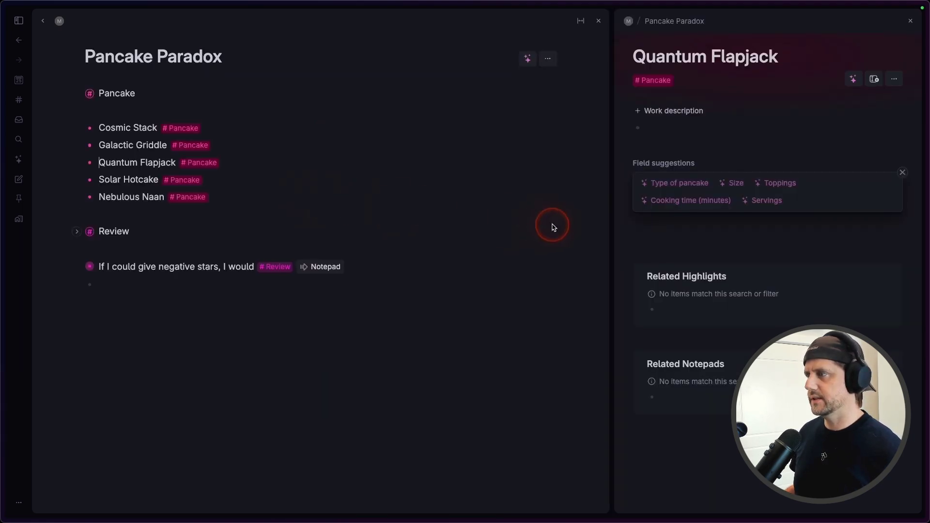
{"action": "left_click", "coordinate": [901, 172]}
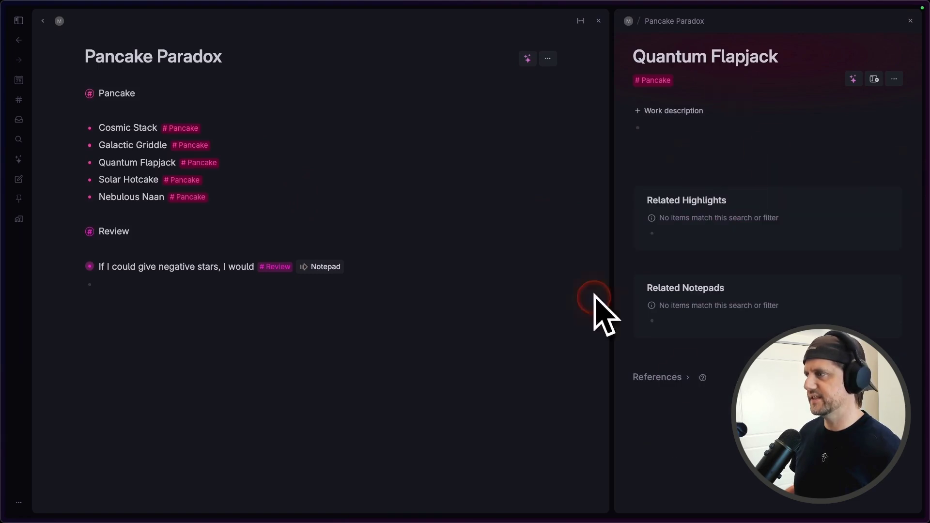
{"action": "left_click_drag", "start_coordinate": [611, 216], "coordinate": [385, 216]}
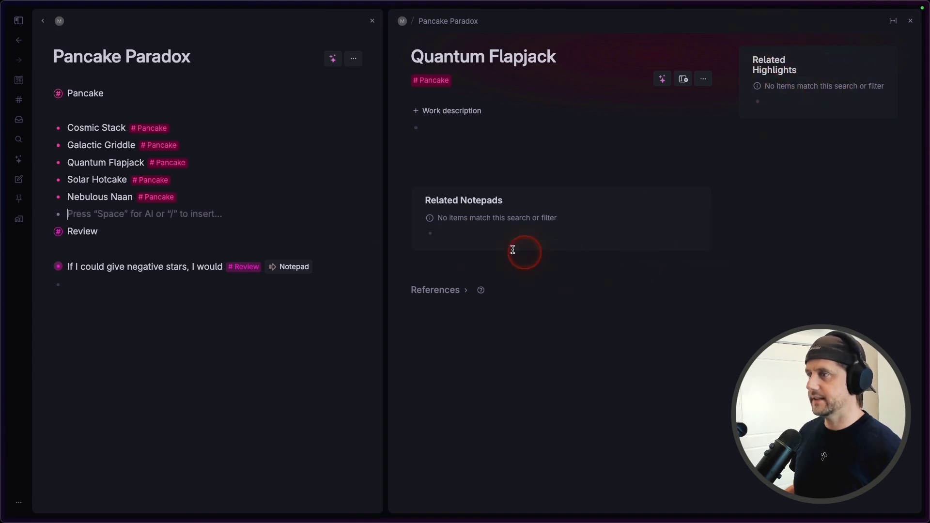
{"action": "mouse_move", "coordinate": [622, 208]}
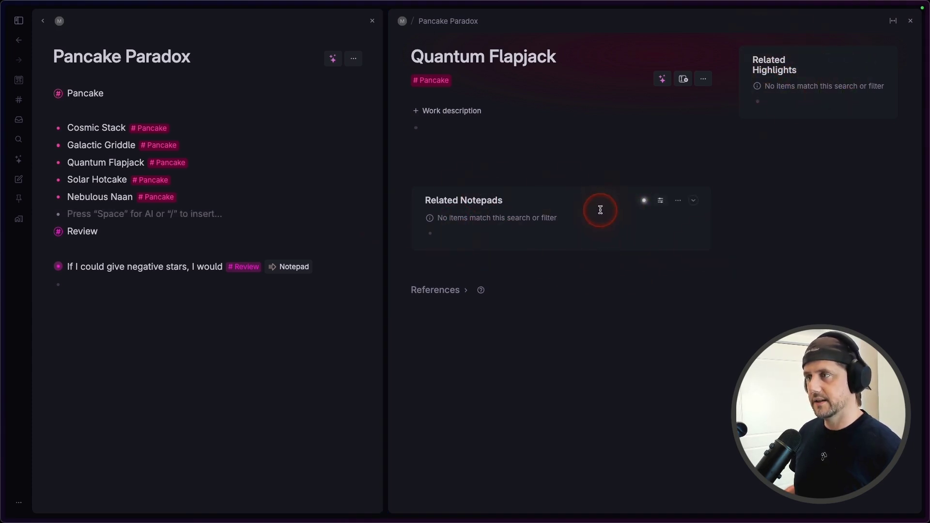
- Open the Pancake supertag's configuration and remove the Worksource extension from its content template
{"action": "right_click", "coordinate": [58, 92]}
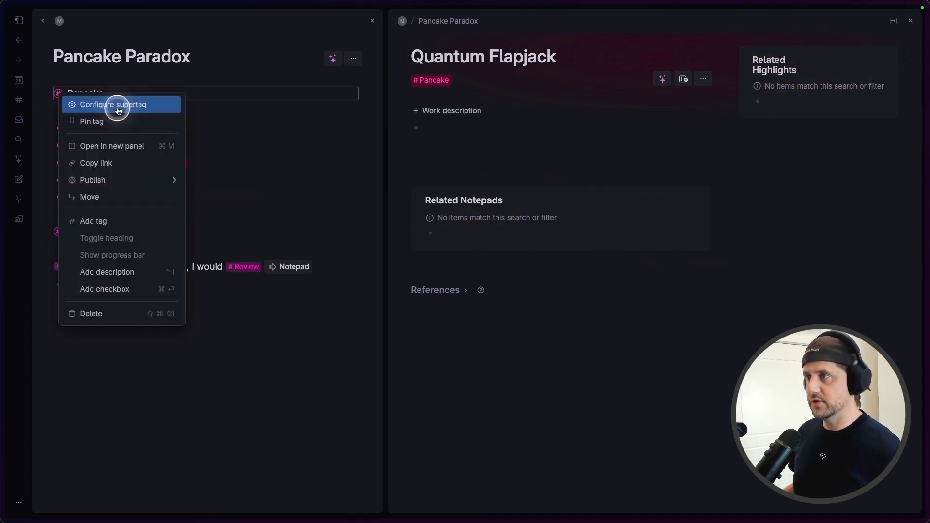
{"action": "left_click", "coordinate": [114, 104]}
{"action": "left_click", "coordinate": [348, 207]}
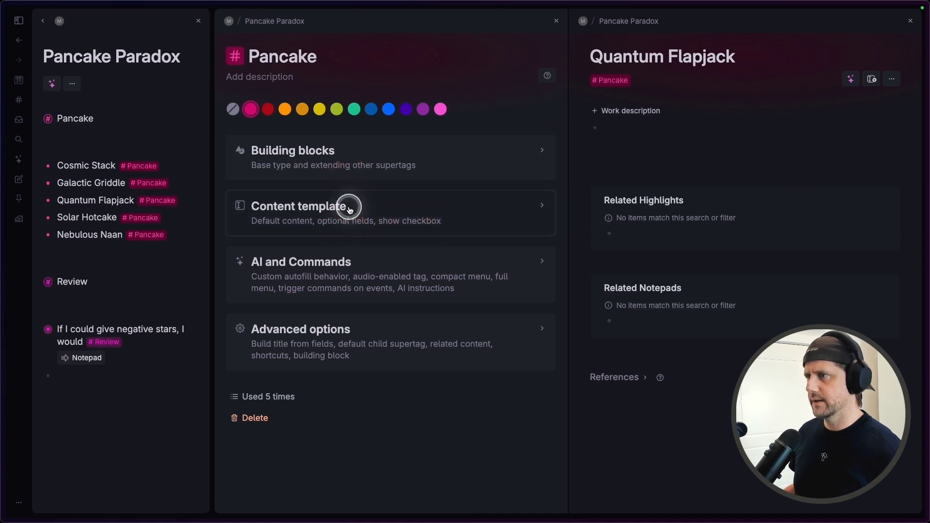
{"action": "left_click", "coordinate": [431, 256]}
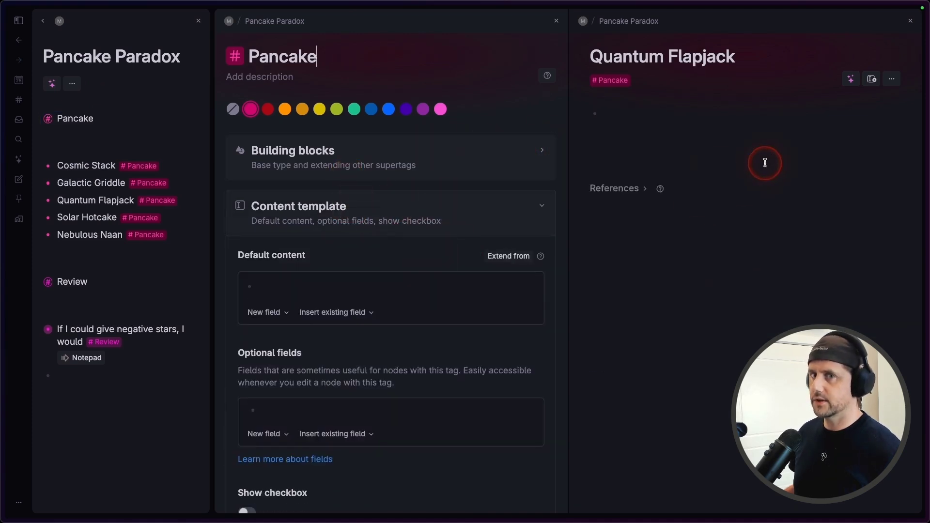
- Extend the Pancake supertag's content template from Worksource again
{"action": "left_click", "coordinate": [489, 258]}
{"action": "type", "text": "work"}
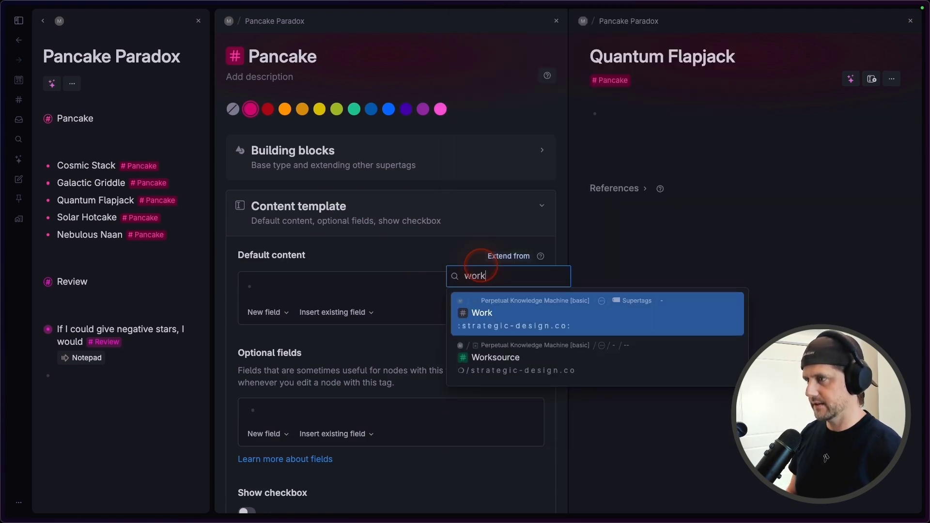
{"action": "left_click", "coordinate": [560, 362]}
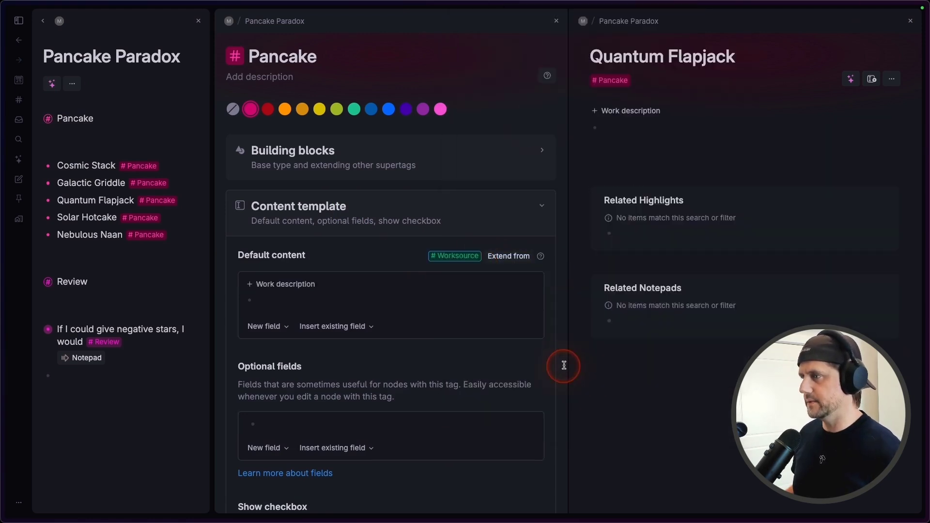
- Close the Pancake configuration, run the Notepad command on the "If I could give negative stars, I would" review, and collapse the review
{"action": "left_click", "coordinate": [555, 22]}
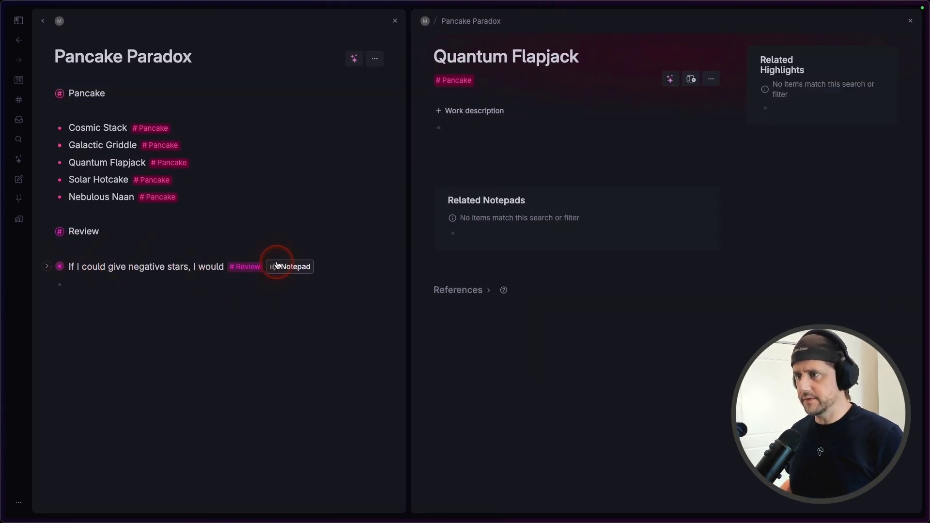
{"action": "left_click", "coordinate": [290, 268]}
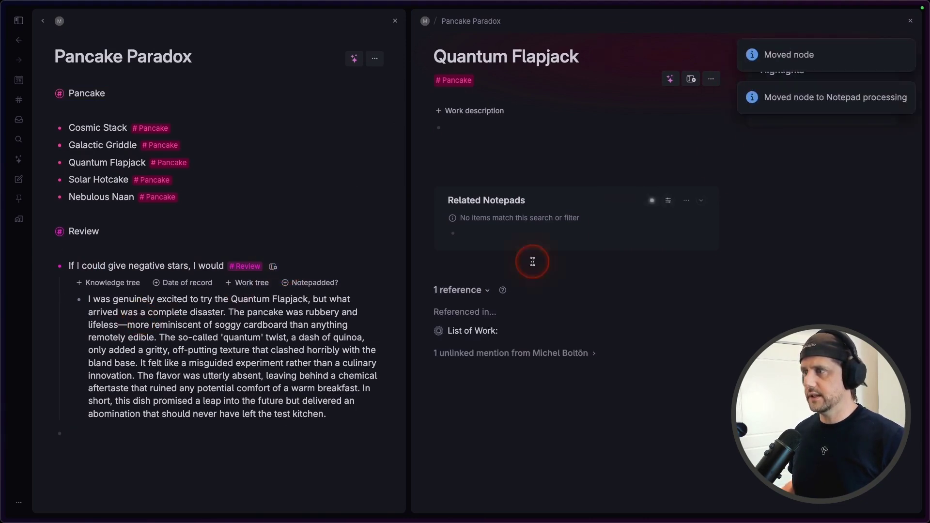
{"action": "left_click", "coordinate": [46, 267]}
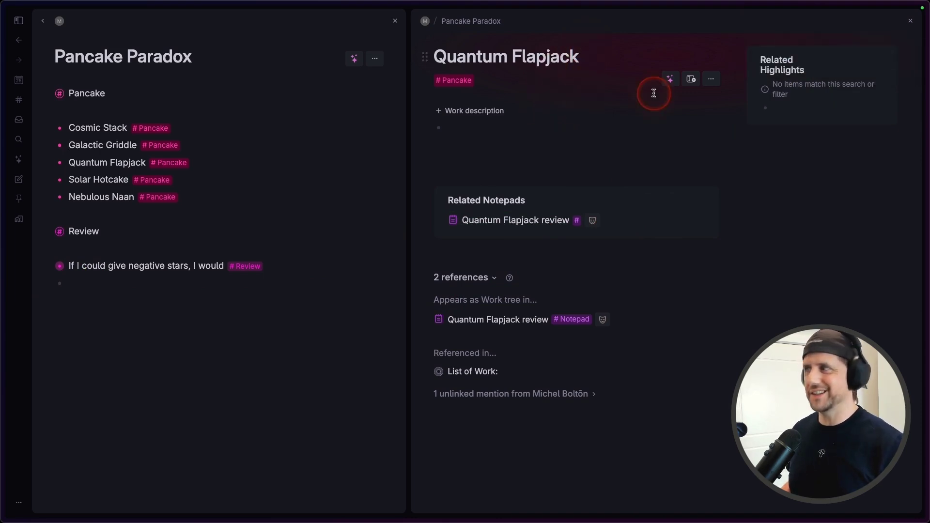
- Collapse and re-expand Related Highlights on Quantum Flapjack to refresh the list, and examine the related highlights and notepads
{"action": "left_click", "coordinate": [879, 60]}
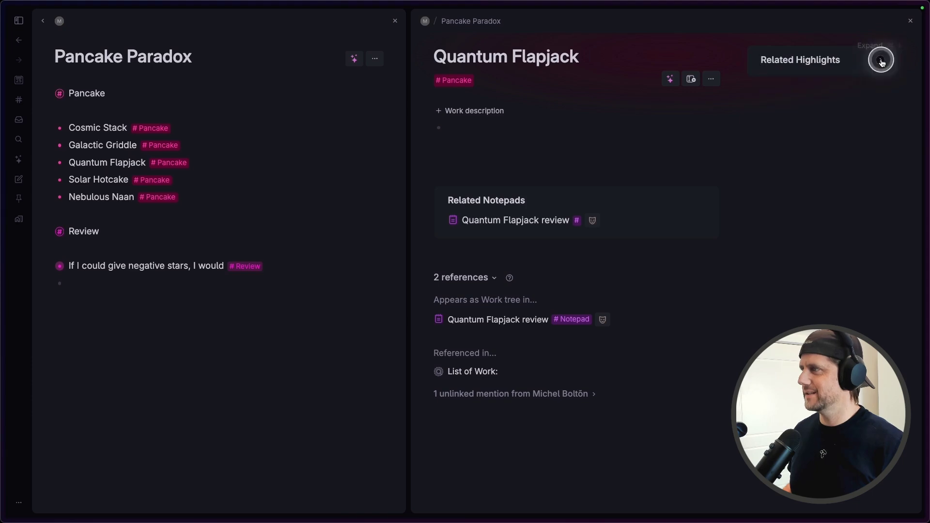
{"action": "left_click", "coordinate": [881, 61]}
{"action": "left_click", "coordinate": [787, 111]}
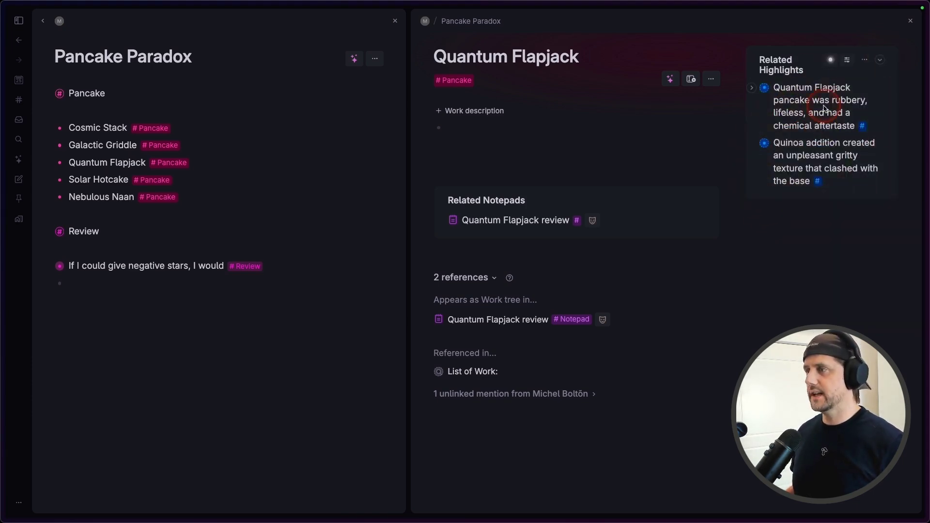
{"action": "left_click", "coordinate": [592, 191]}
- Open the Quantum Flapjack review notepad from Related Notepads and run sentiment analysis on it
{"action": "left_click", "coordinate": [453, 222]}
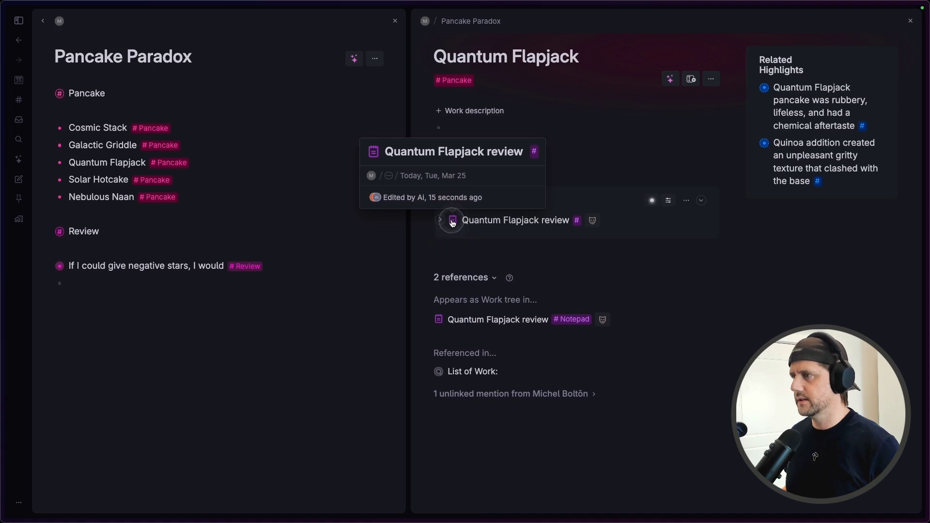
{"action": "left_click", "coordinate": [452, 221]}
{"action": "left_click_drag", "start_coordinate": [407, 52], "coordinate": [46, 63]}
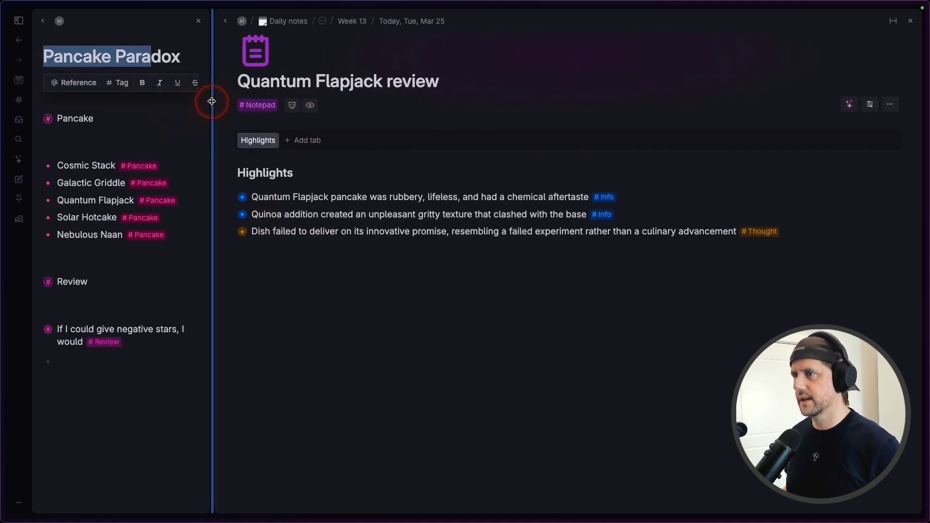
{"action": "left_click", "coordinate": [211, 101]}
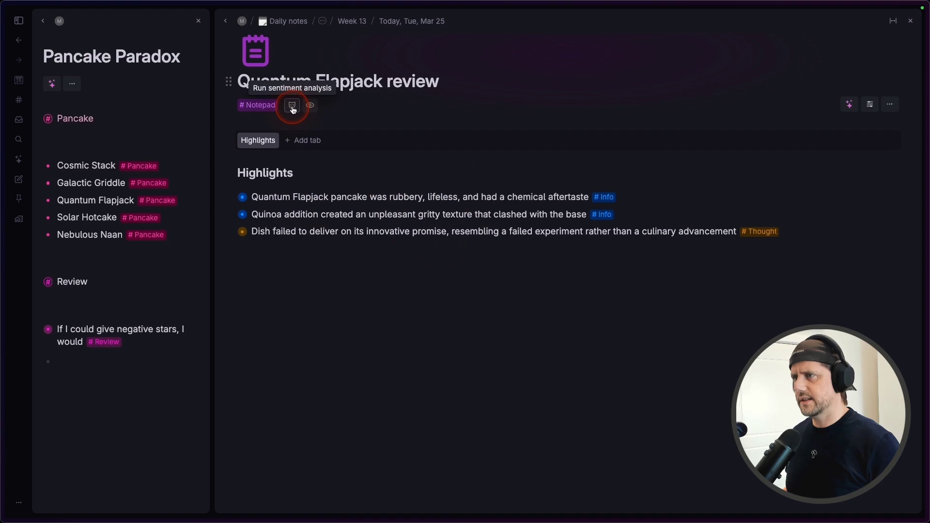
{"action": "key", "text": "alt"}
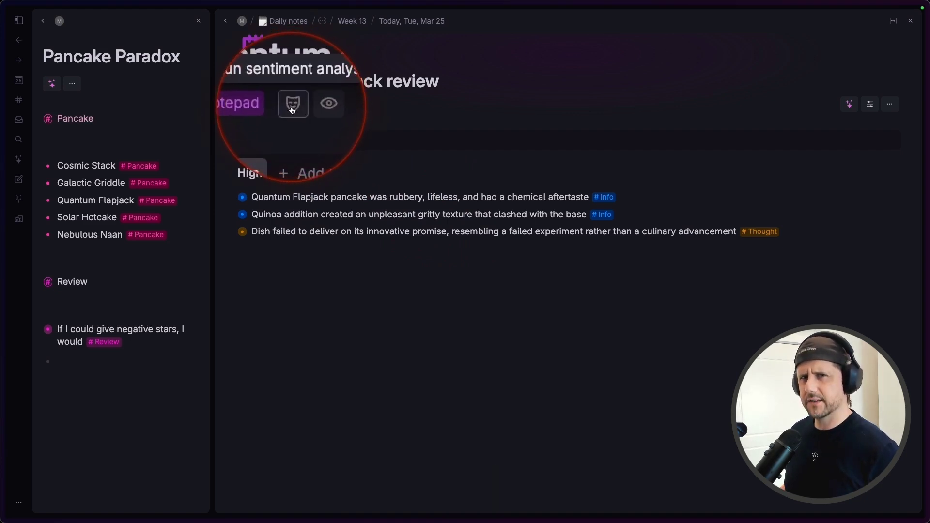
{"action": "left_click", "coordinate": [292, 106]}
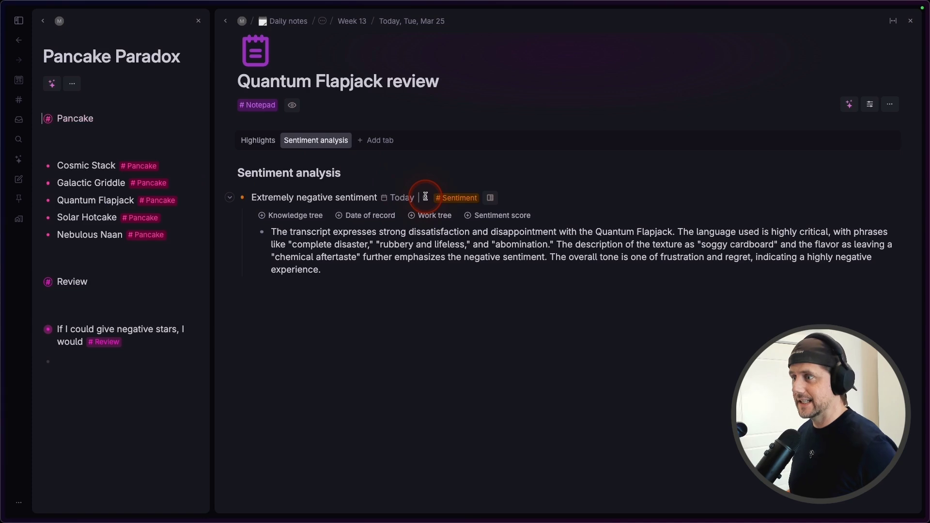
- Reveal the Sentiment score field of the "Extremely negative sentiment" entry to check its value, and collapse the entry
{"action": "left_click", "coordinate": [498, 215]}
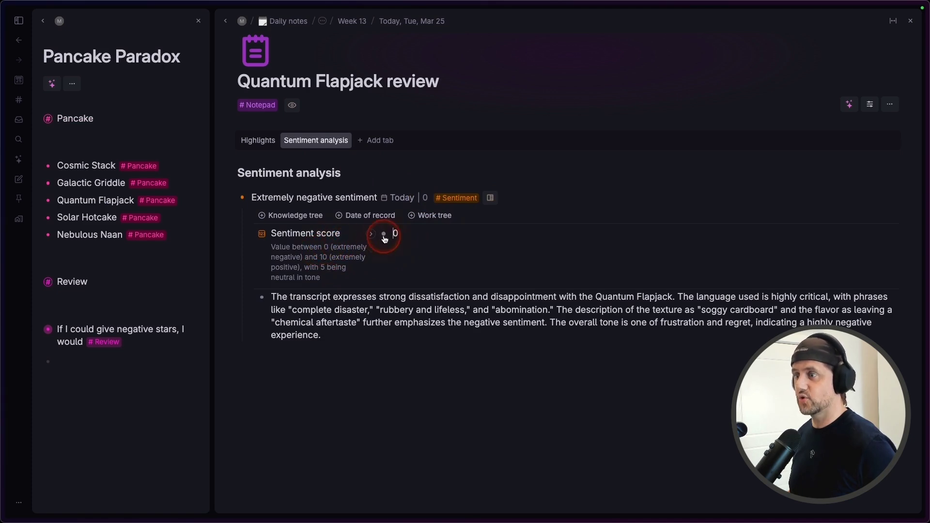
{"action": "left_click", "coordinate": [388, 235]}
{"action": "left_click", "coordinate": [230, 199]}
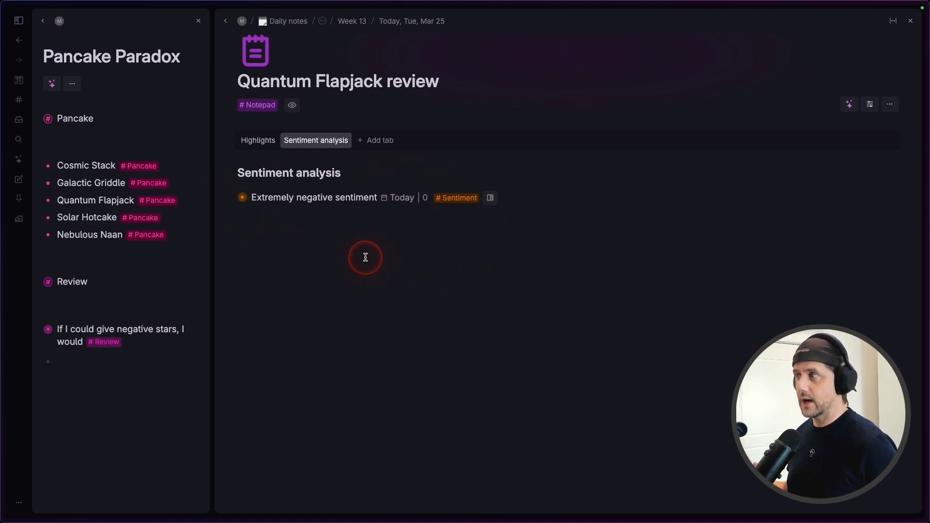
{"action": "left_click", "coordinate": [366, 257]}
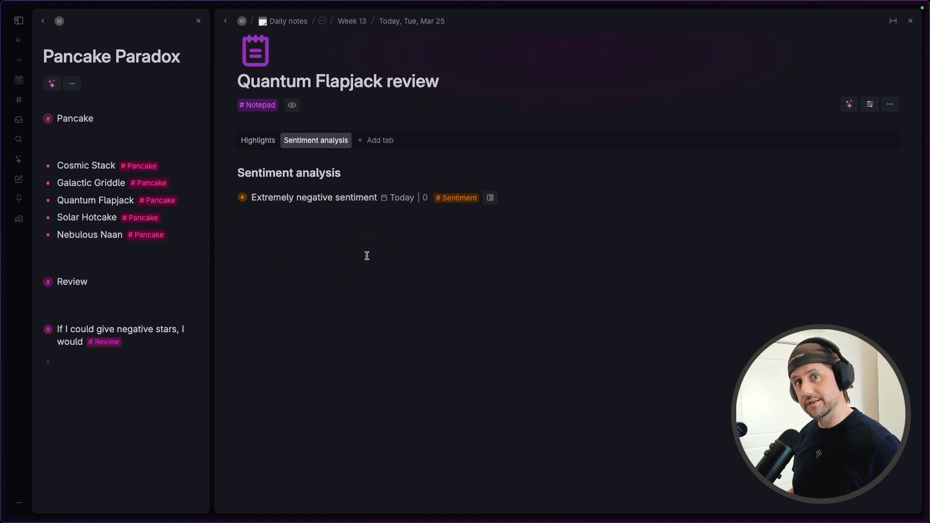
- Widen the Pancake Paradox panel beside the Quantum Flapjack review notepad
{"action": "left_click_drag", "start_coordinate": [209, 257], "coordinate": [687, 253]}
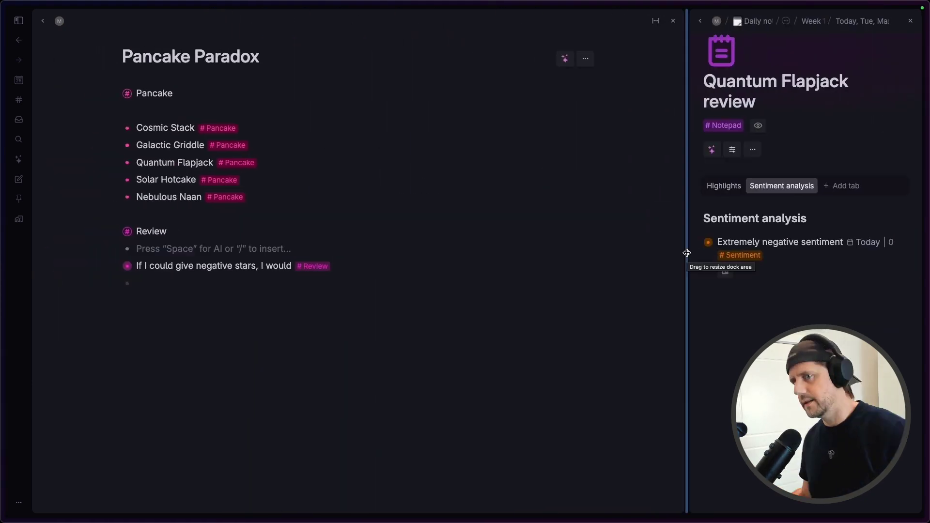